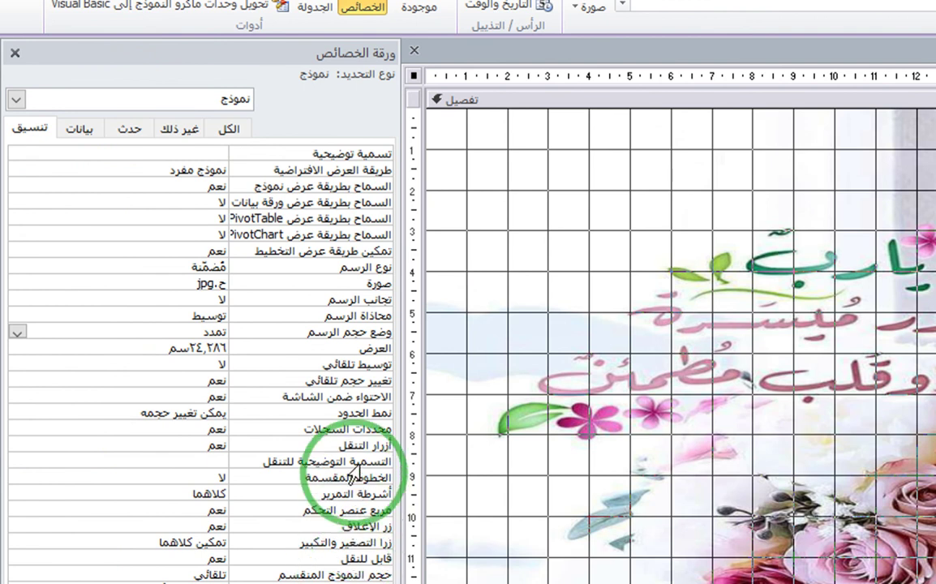
# Set the التوافق form's record selectors (محددات السجلات) to لا and preview the form in Form view before returning to Design view
pyautogui.click(189, 426)
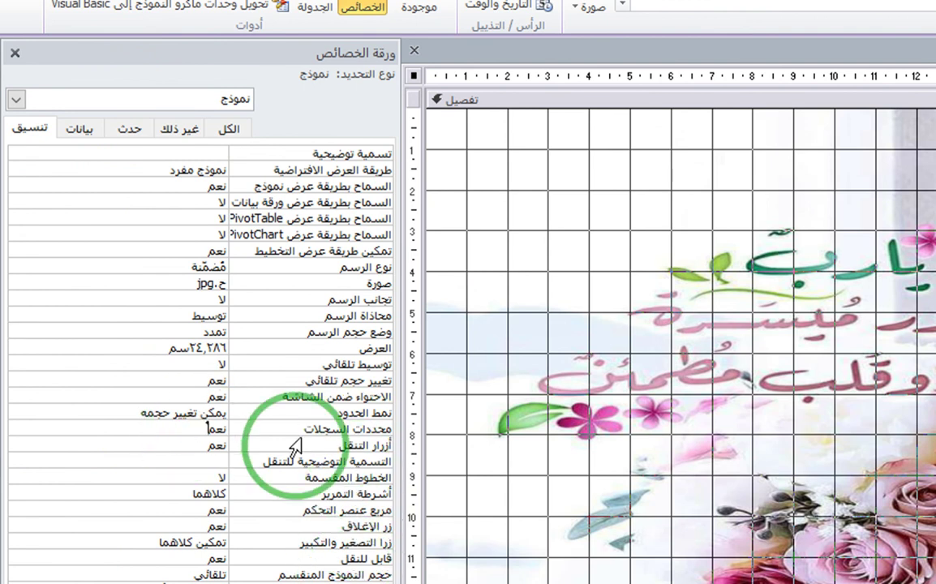
pyautogui.doubleClick(182, 428)
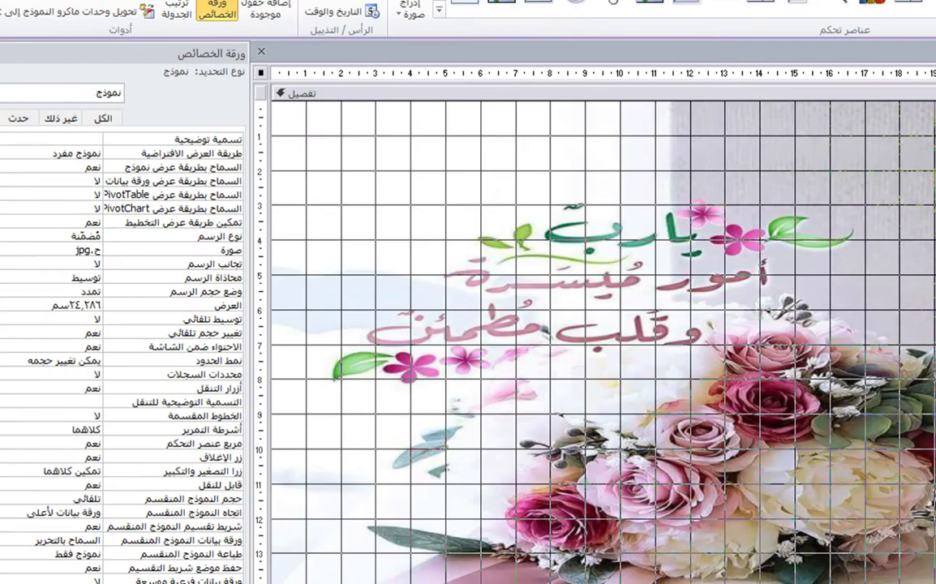
pyautogui.click(811, 17)
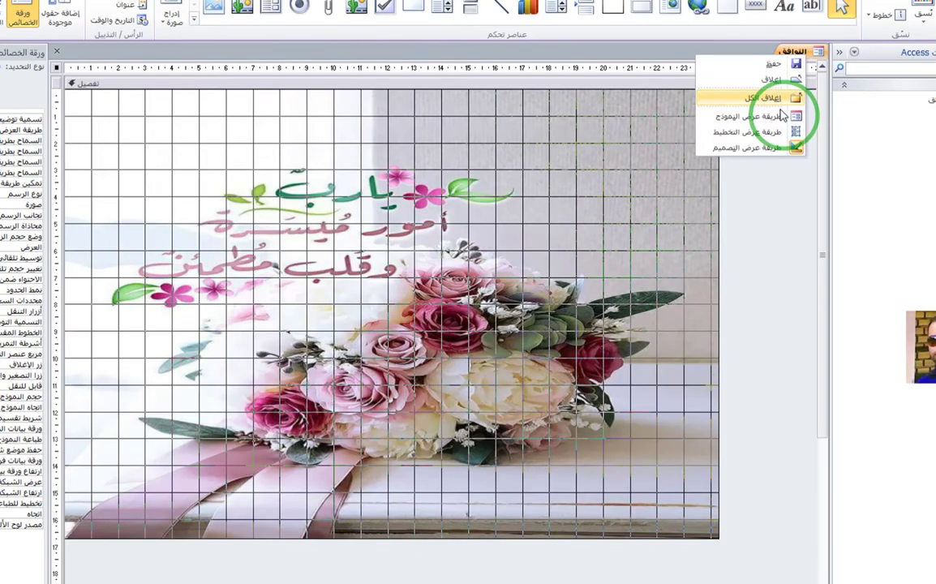
pyautogui.click(784, 115)
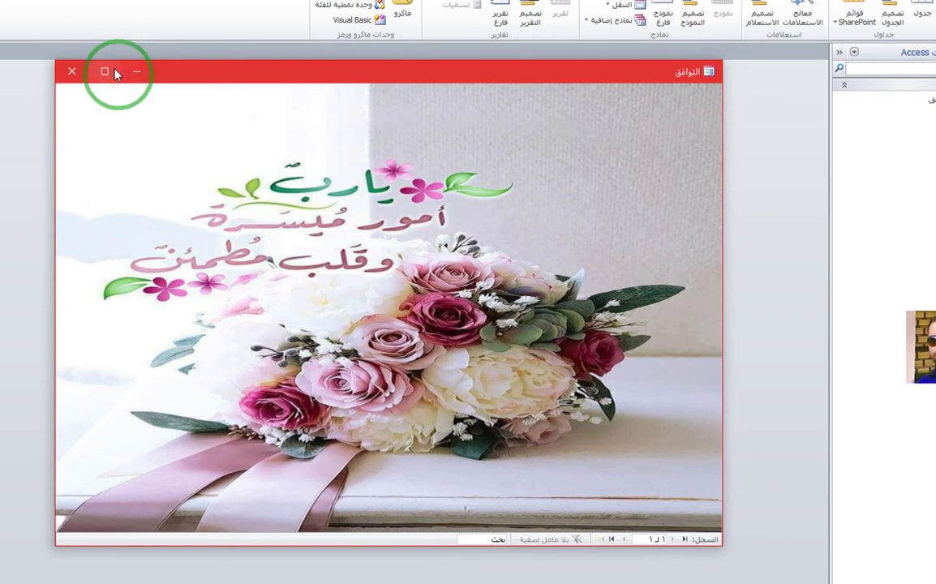
pyautogui.rightClick(331, 104)
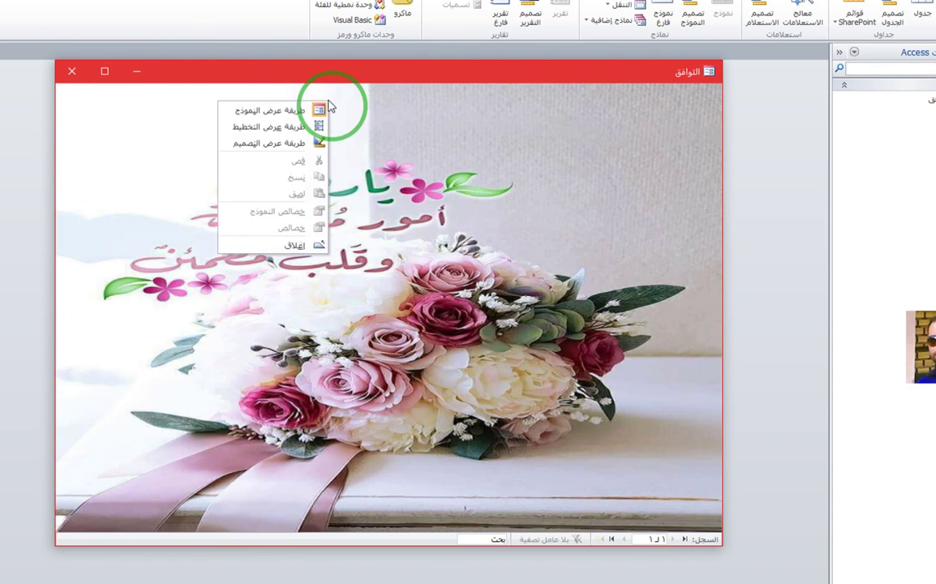
pyautogui.click(300, 144)
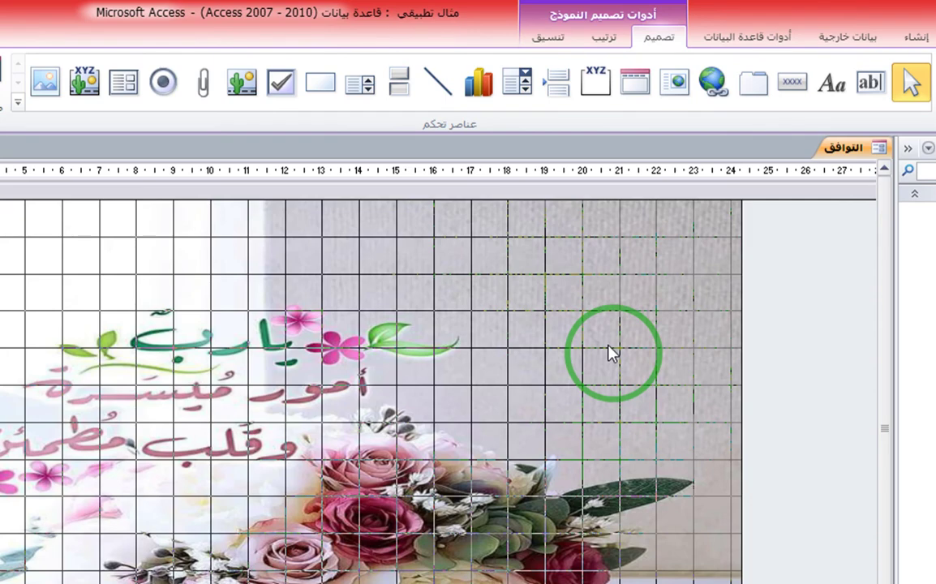
pyautogui.click(181, 400)
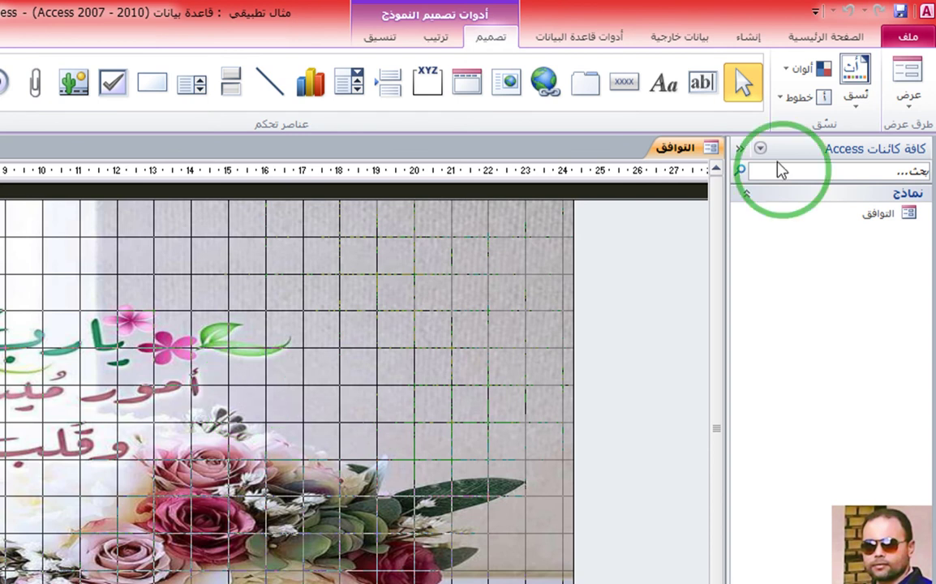
# Set التوافق as the display form (عرض النموذج) in the current database options and apply the change
pyautogui.click(919, 38)
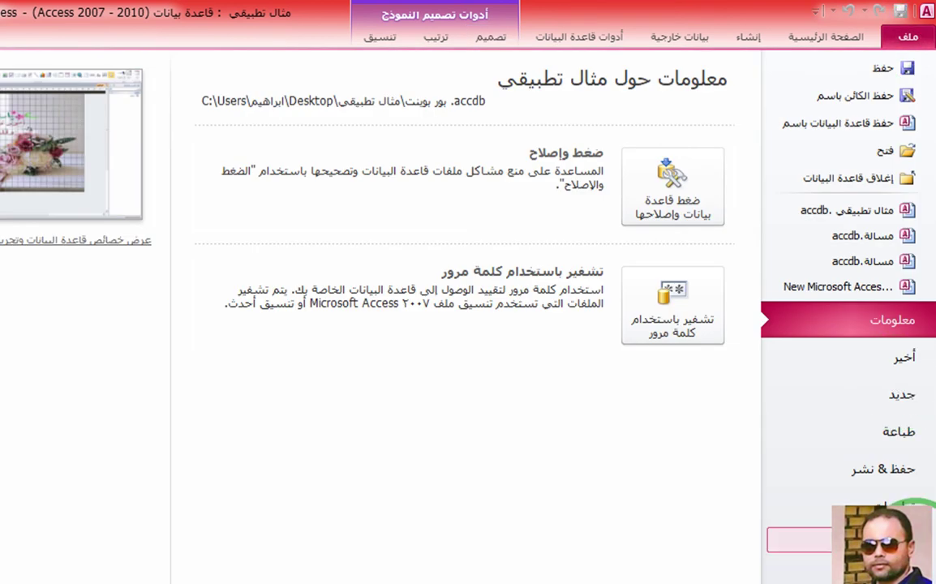
pyautogui.click(799, 539)
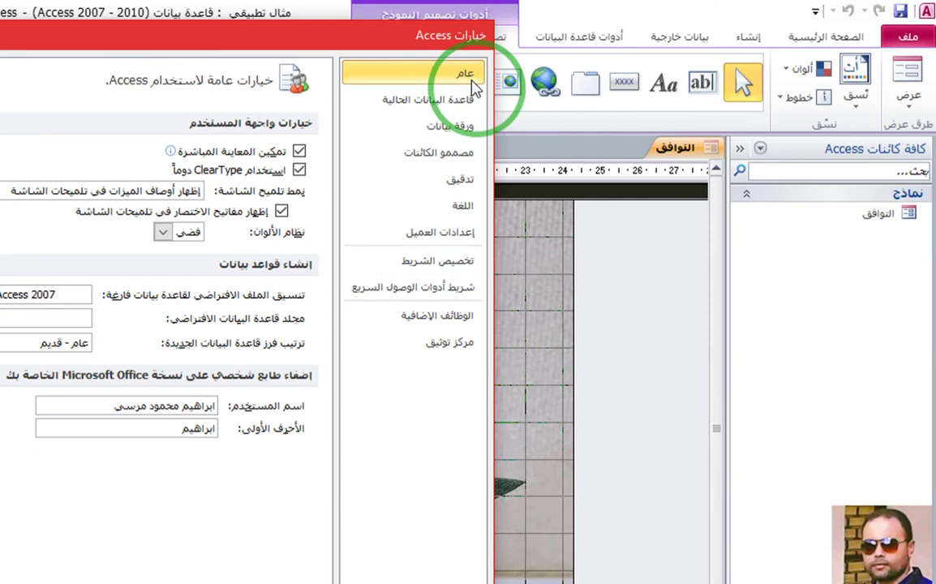
pyautogui.click(421, 102)
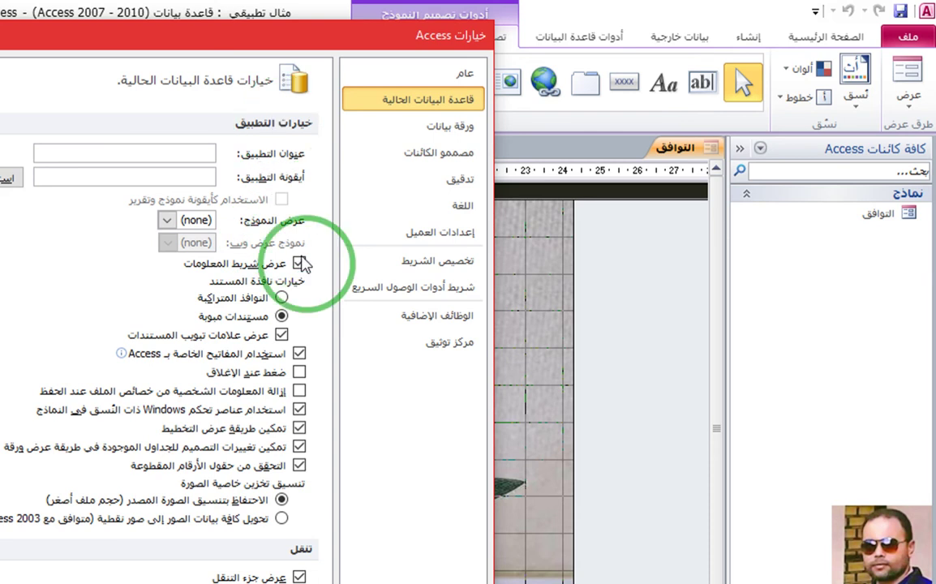
pyautogui.click(167, 220)
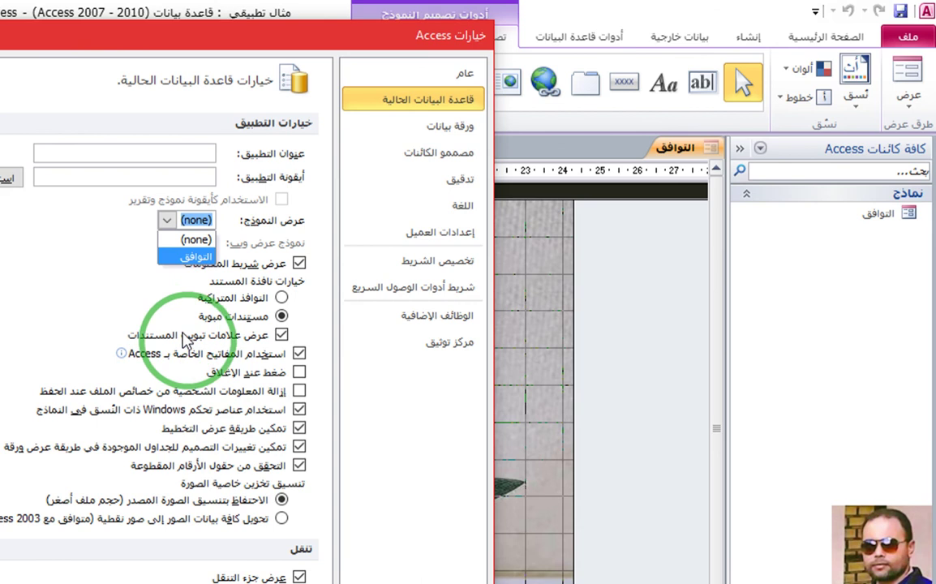
pyautogui.click(173, 260)
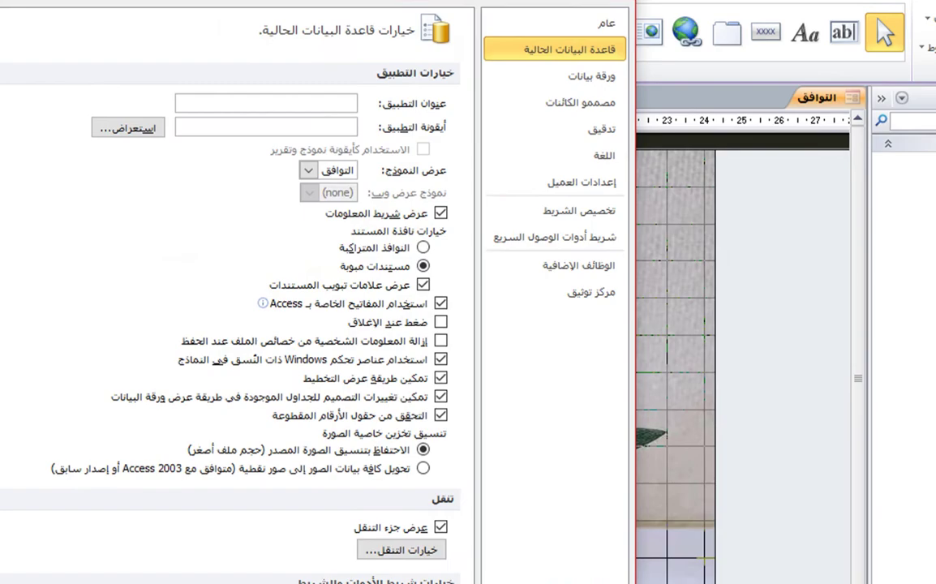
pyautogui.scroll(-2, 163, 365)
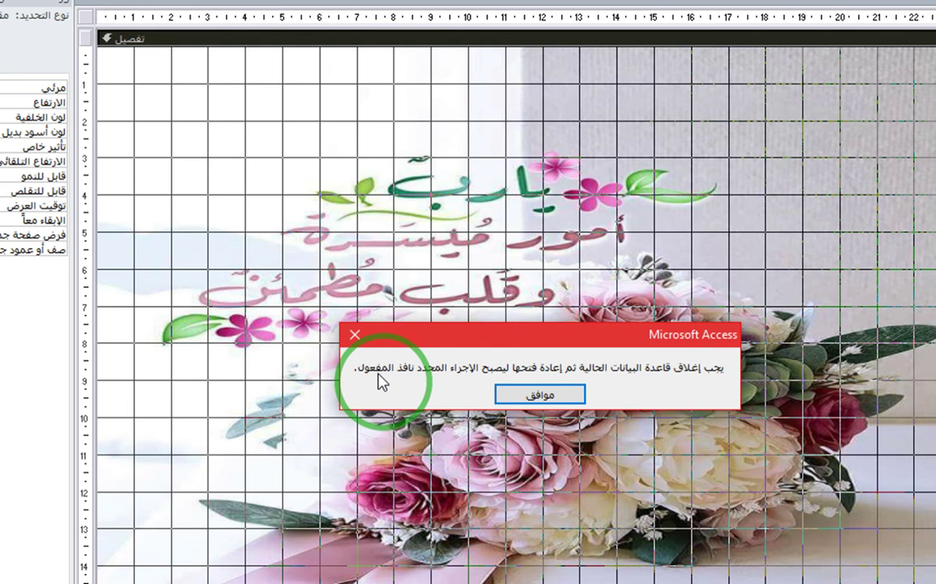
pyautogui.click(566, 394)
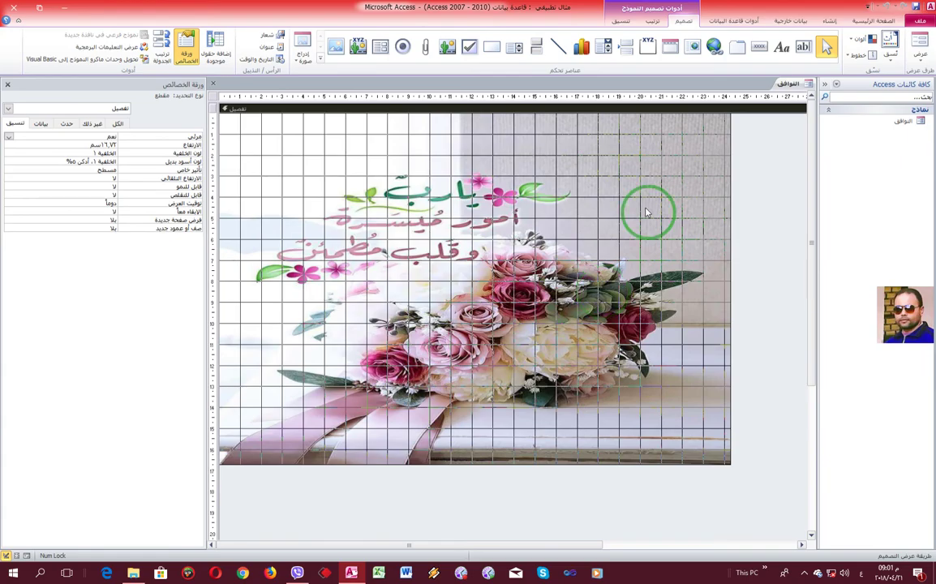
# Compact and repair the database, and open the التوافق form in Design view
pyautogui.click(741, 25)
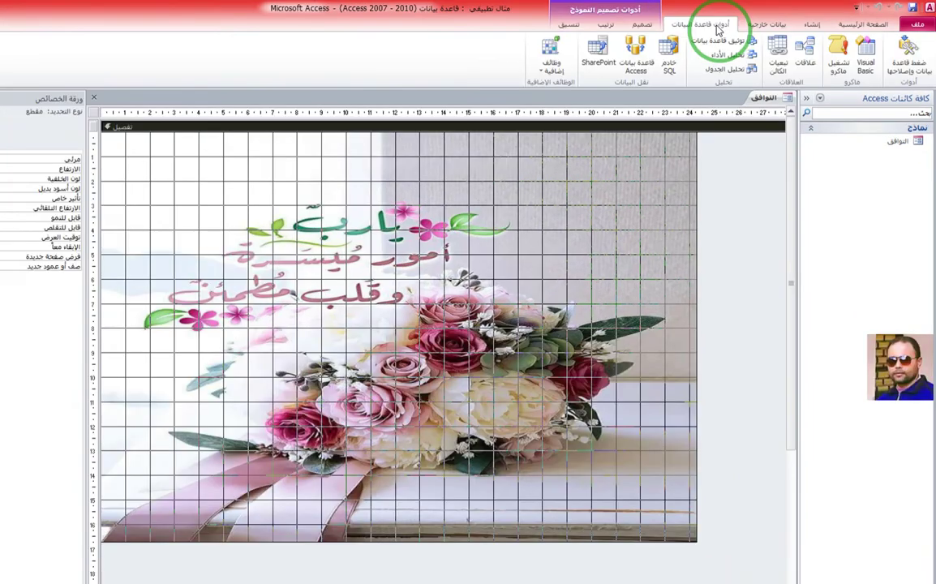
pyautogui.click(903, 94)
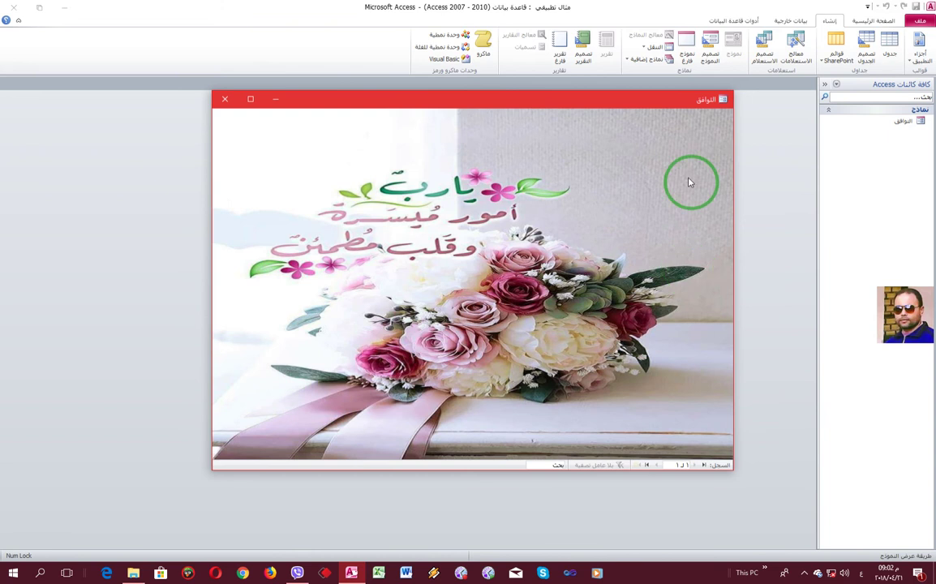
pyautogui.rightClick(581, 135)
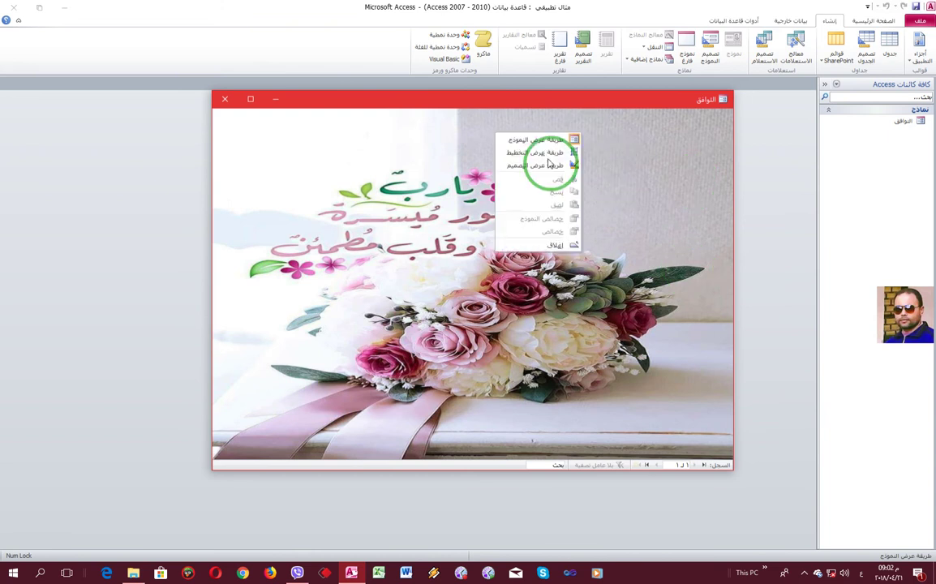
pyautogui.click(549, 166)
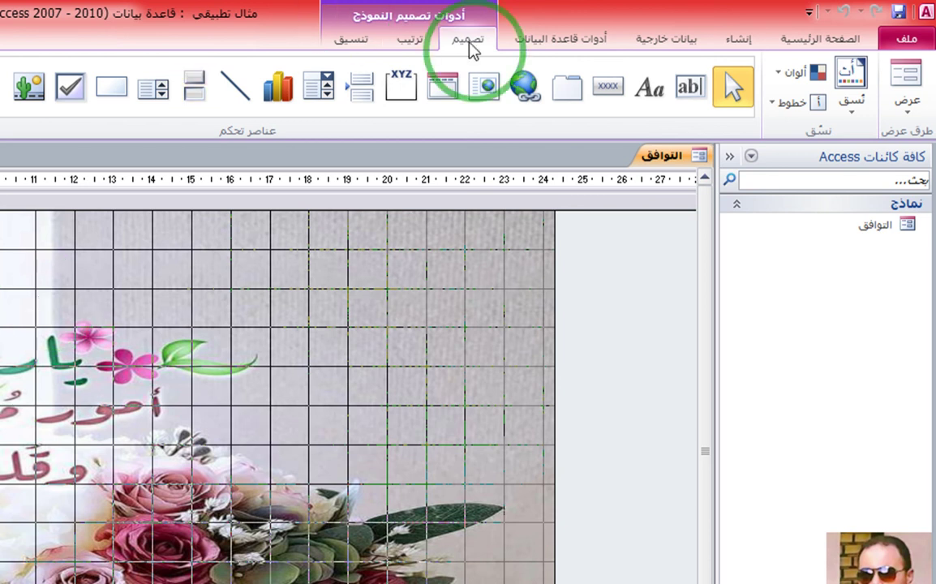
# Draw a text box about 7 cm wide and 1 cm high above the background lettering and caption its label النتيجة
pyautogui.click(691, 95)
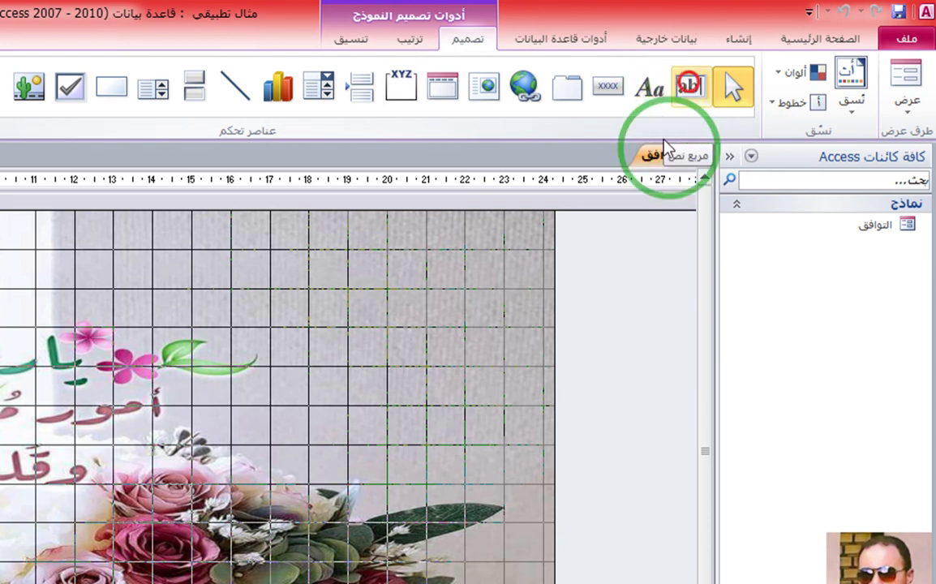
pyautogui.moveTo(105, 259); pyautogui.dragTo(376, 307)
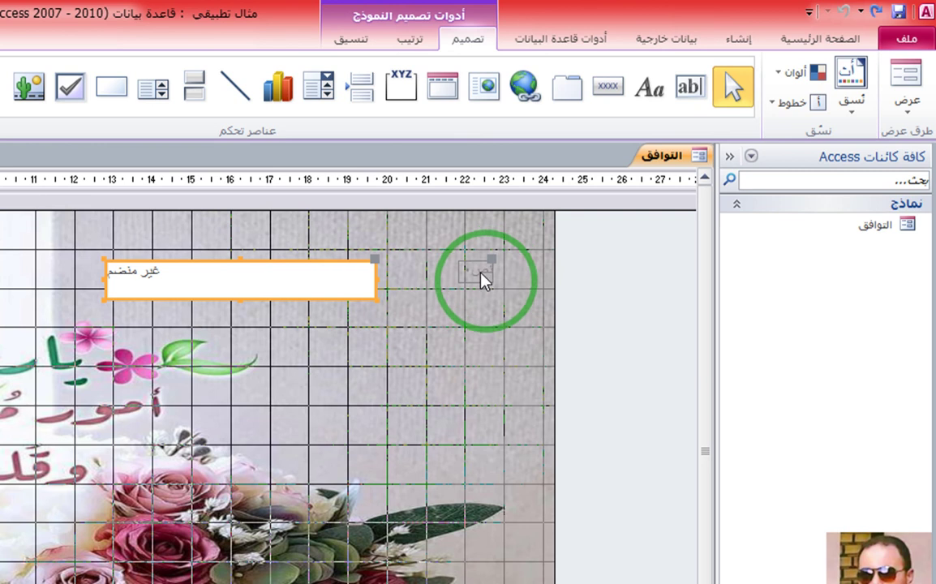
pyautogui.click(485, 273)
pyautogui.click(482, 275)
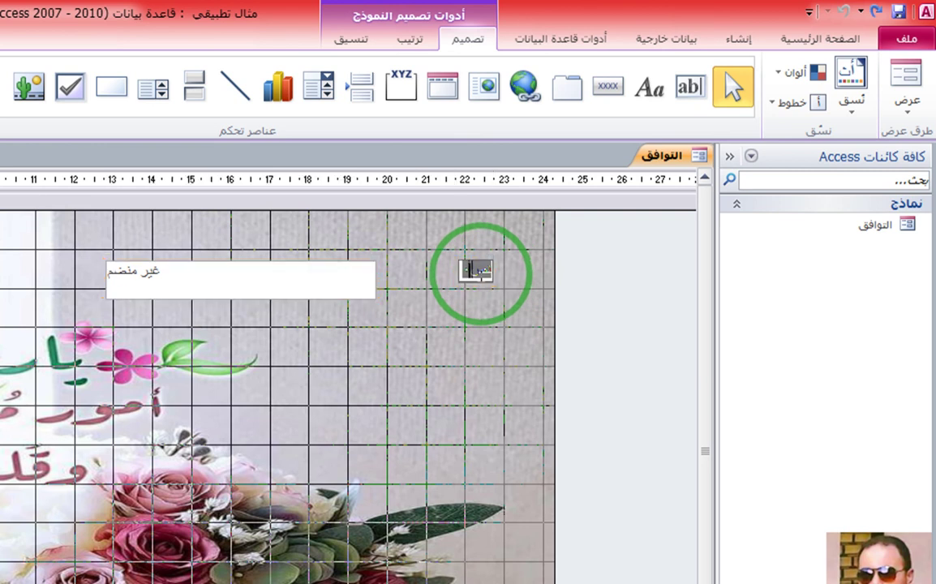
pyautogui.press('BackSpace')
pyautogui.write('النتيجة')
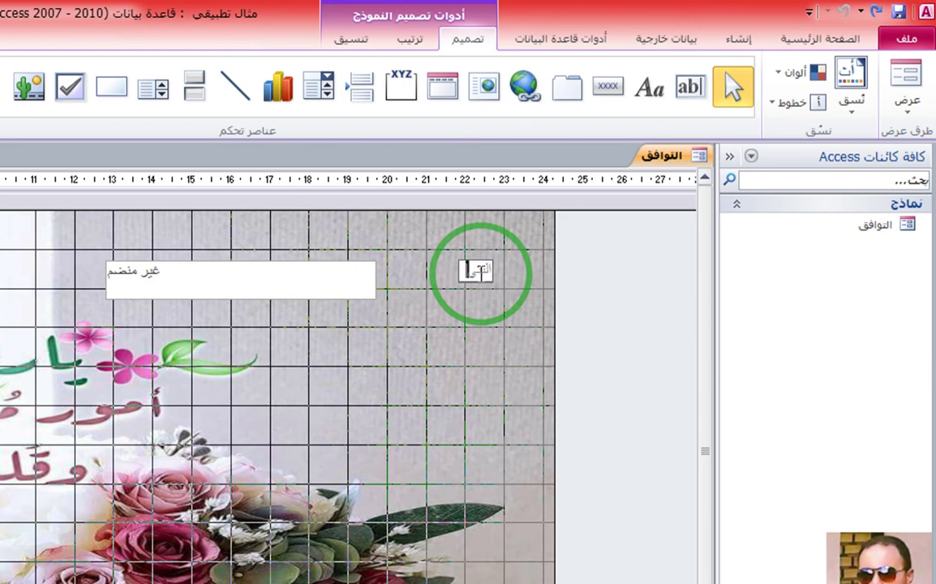
pyautogui.click(234, 274)
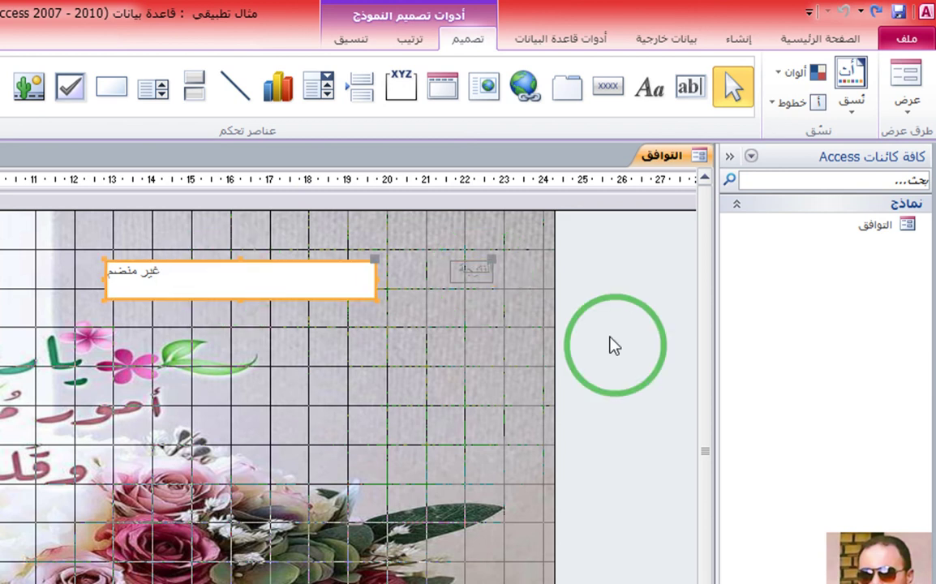
# Widen the النتيجة label to about 2.6 cm and shift it slightly away from the text box
pyautogui.moveTo(535, 255); pyautogui.dragTo(485, 268)
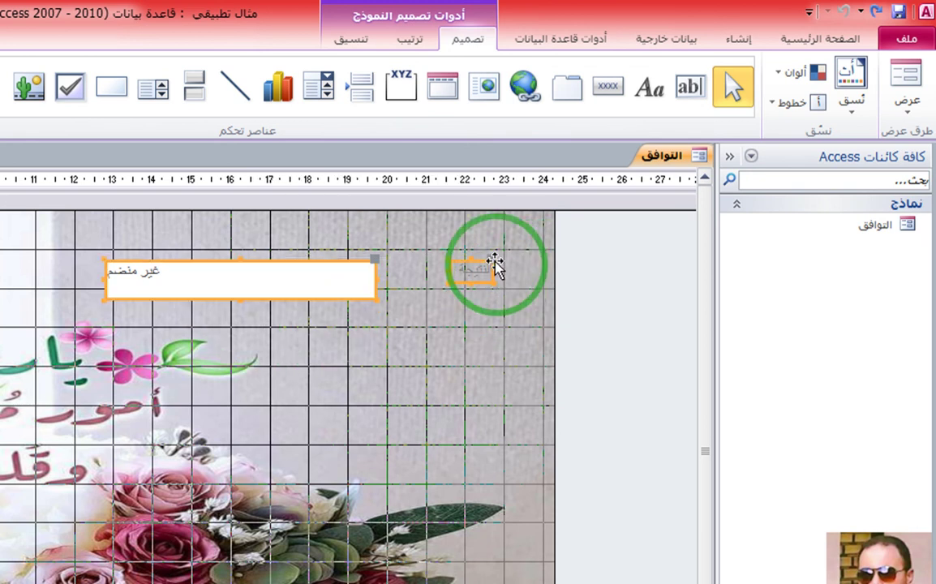
pyautogui.click(459, 272)
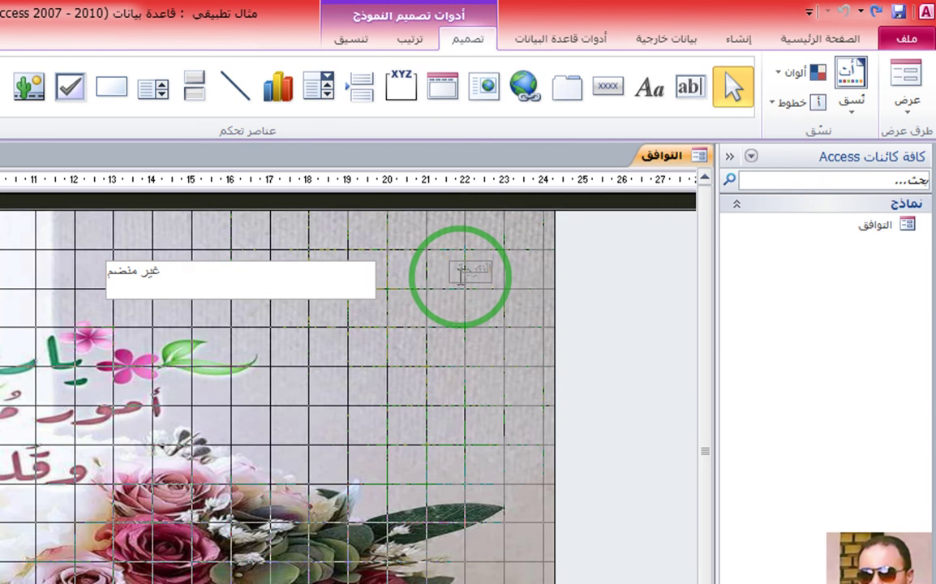
pyautogui.moveTo(492, 256); pyautogui.dragTo(501, 280)
# Format the النتيجة label and its text box with font size 18, bold and a dark blue standard font colour
pyautogui.click(439, 278)
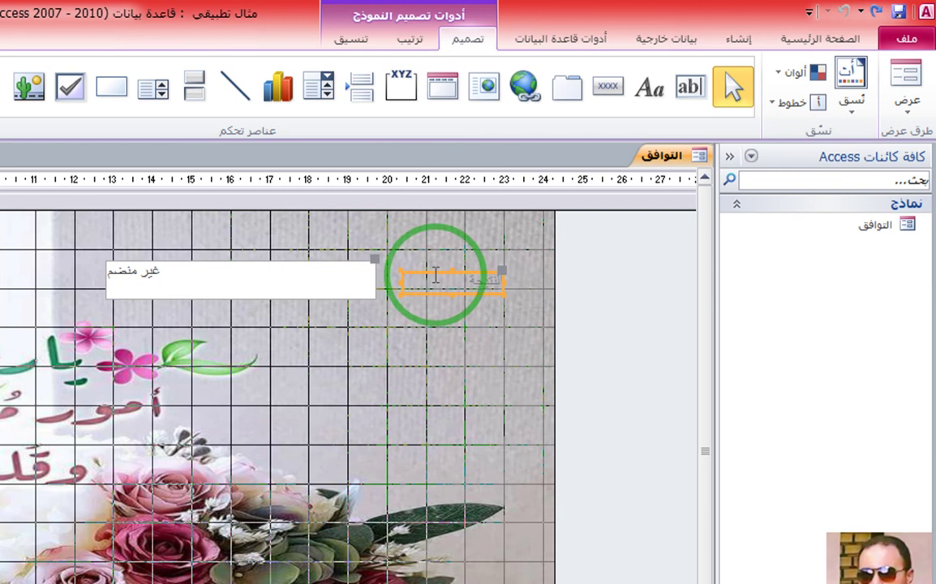
pyautogui.keyDown('shift'); pyautogui.click(305, 283); pyautogui.keyUp('shift')
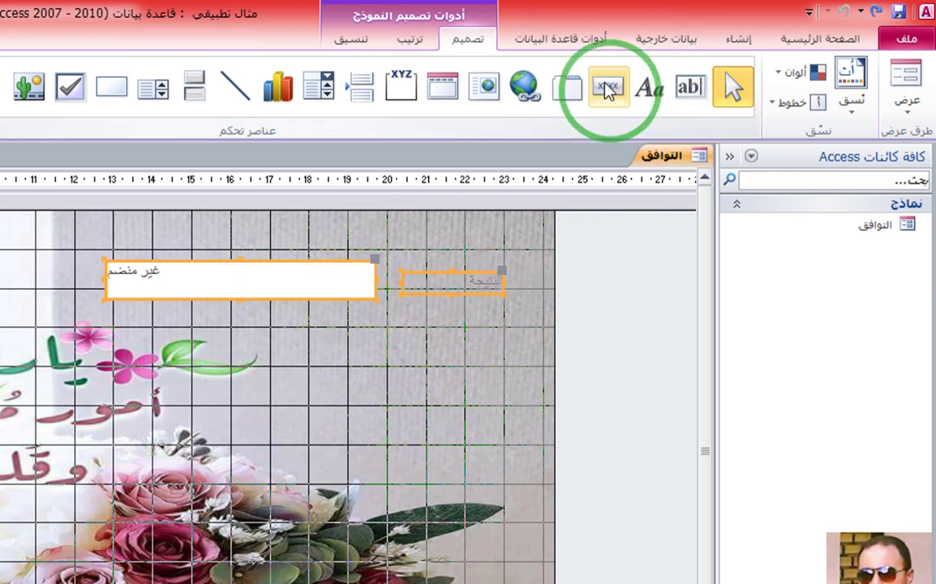
pyautogui.click(567, 87)
pyautogui.click(375, 44)
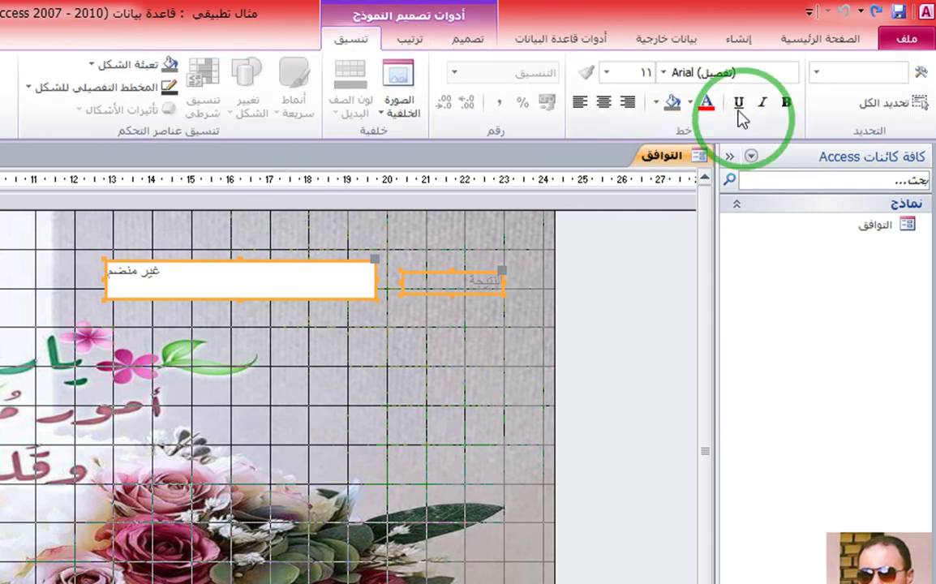
pyautogui.click(607, 73)
pyautogui.click(622, 221)
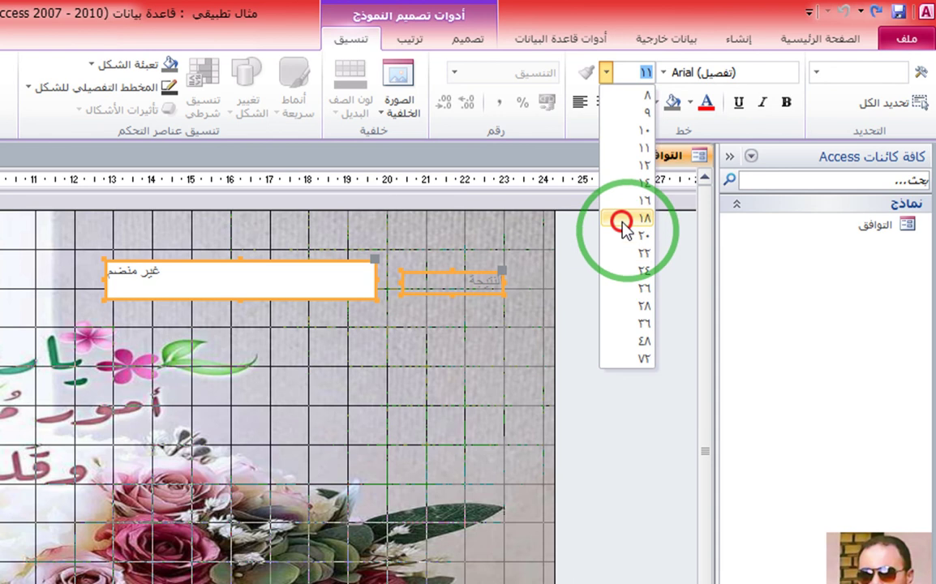
pyautogui.click(786, 103)
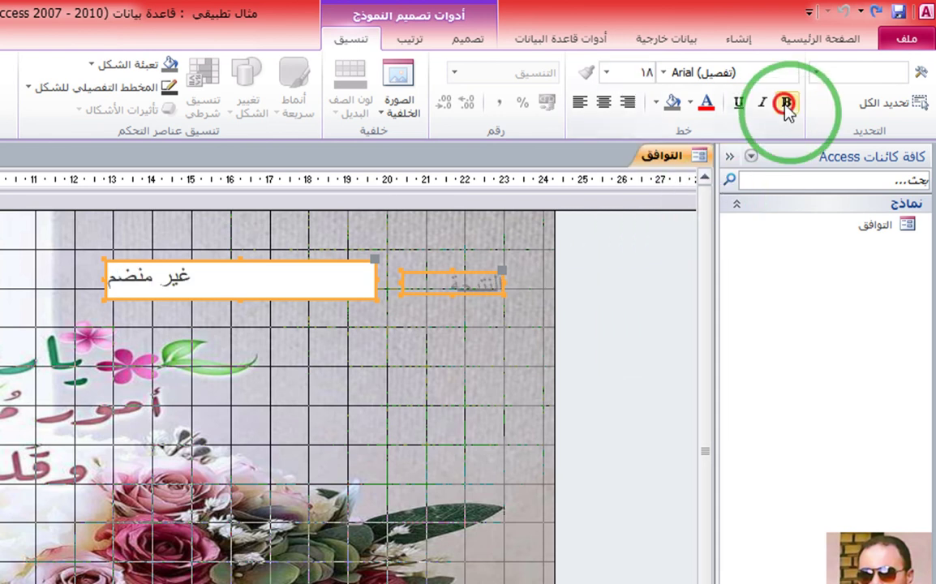
pyautogui.click(690, 103)
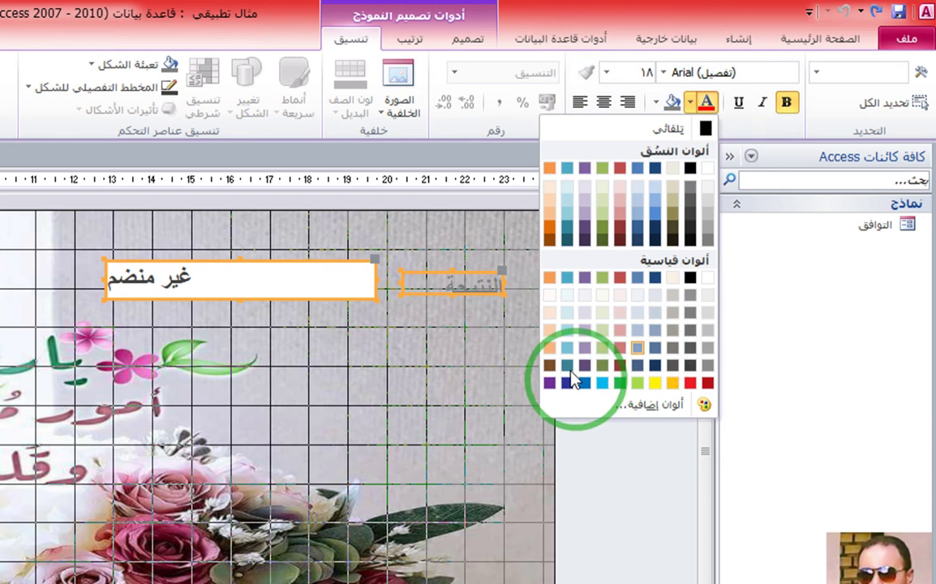
pyautogui.click(568, 384)
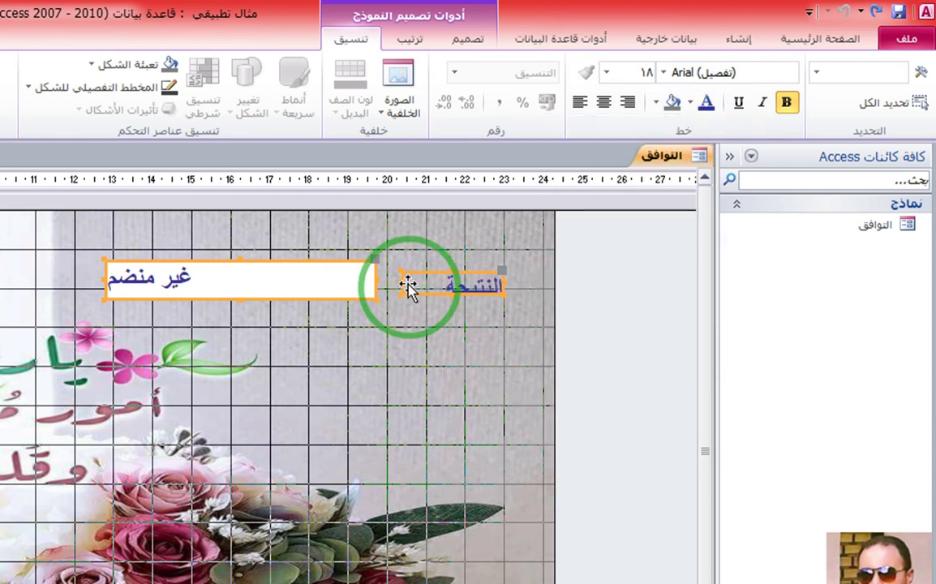
# Enlarge the النتيجة label to about 2.9 by 0.9 cm to fit its caption and move it level with the text box
pyautogui.click(443, 357)
pyautogui.click(404, 300)
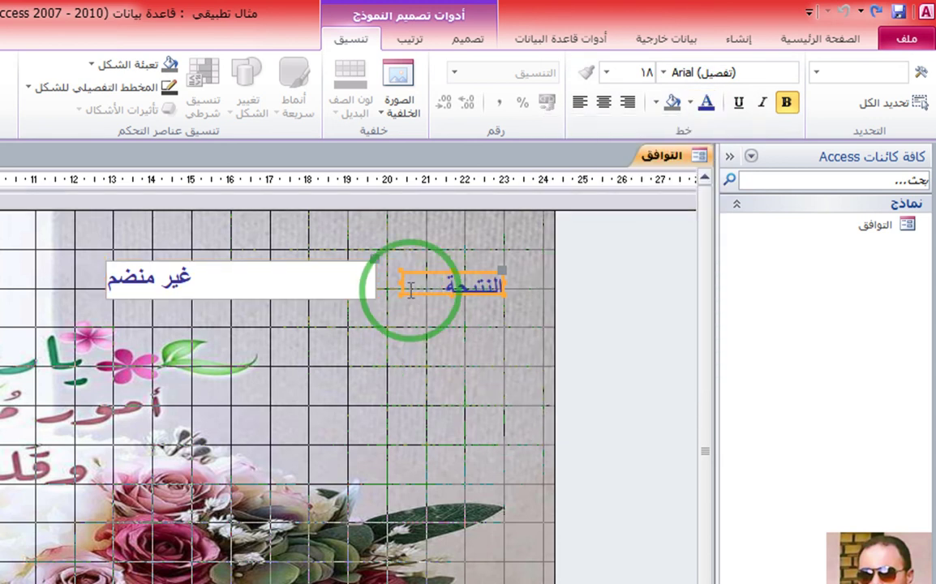
pyautogui.moveTo(402, 294); pyautogui.dragTo(393, 306)
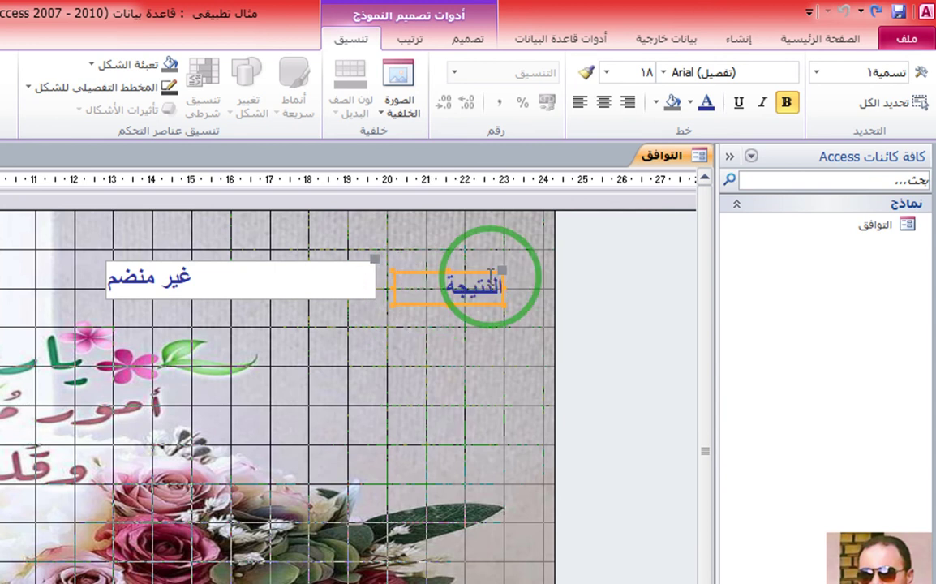
pyautogui.moveTo(503, 272); pyautogui.dragTo(496, 261)
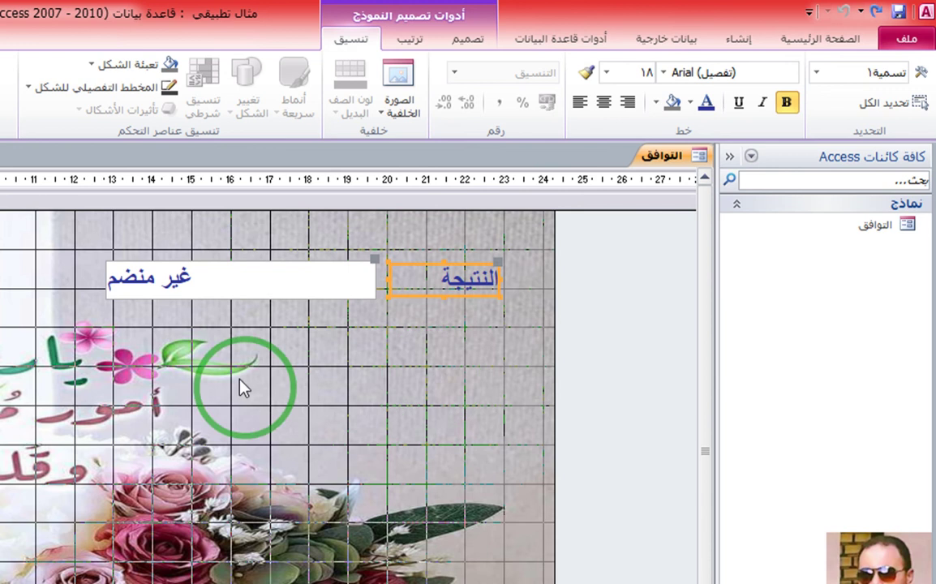
# Duplicate the النتيجة label and its text box three times, stacking the copies beneath the original pair
pyautogui.moveTo(243, 253); pyautogui.dragTo(429, 428)
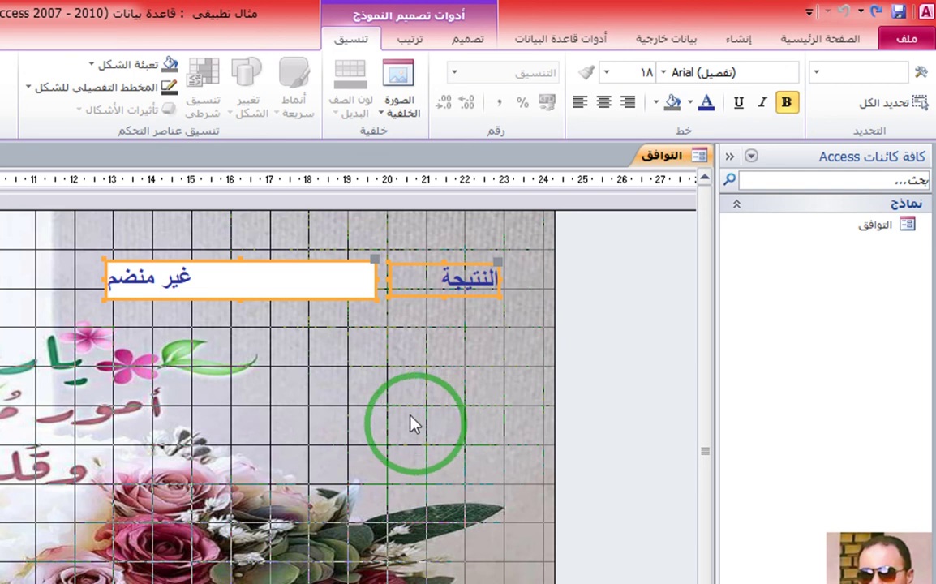
pyautogui.hotkey('ctrl', 'c')
pyautogui.hotkey('ctrl', 'v')
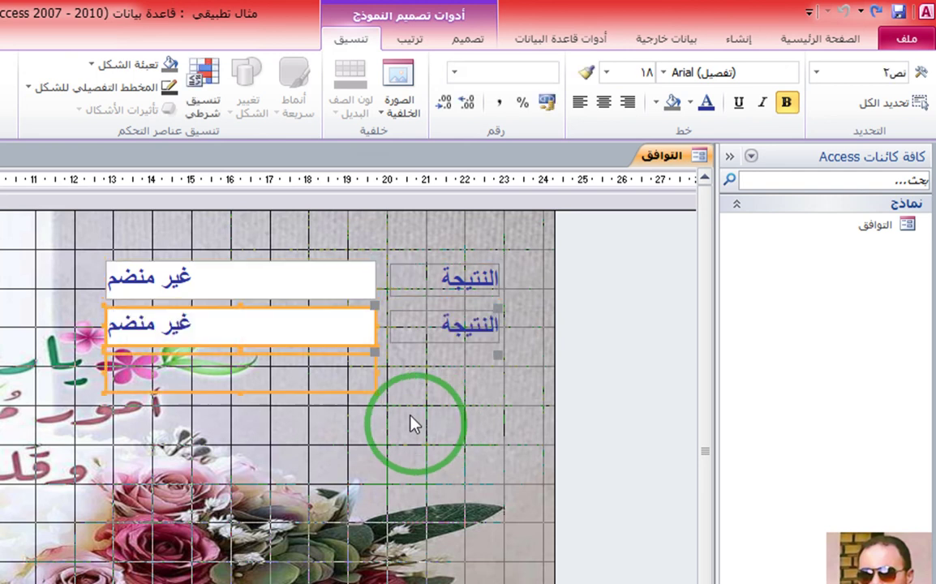
pyautogui.hotkey('ctrl', 'v')
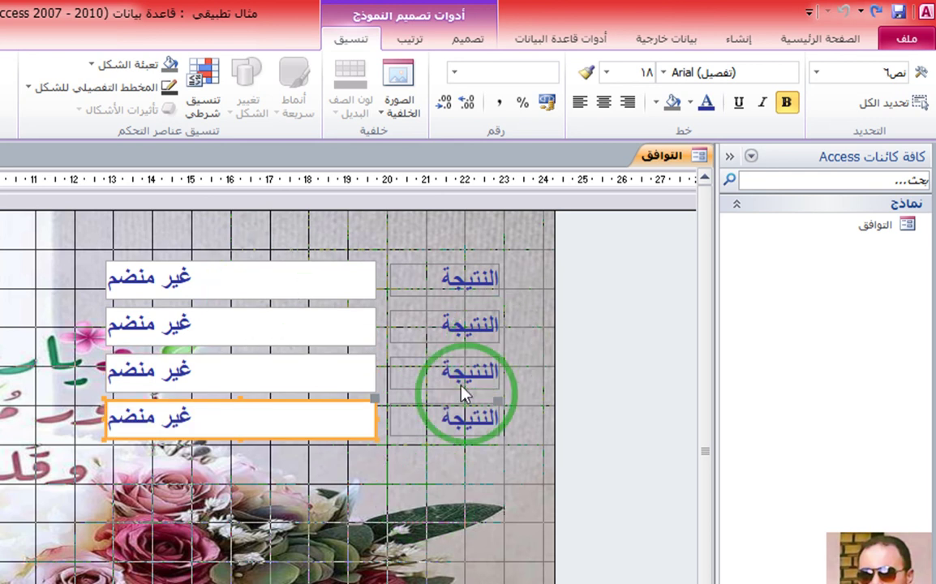
# Change the caption of the second row's label to القيمة الاولى
pyautogui.click(473, 326)
pyautogui.click(473, 326)
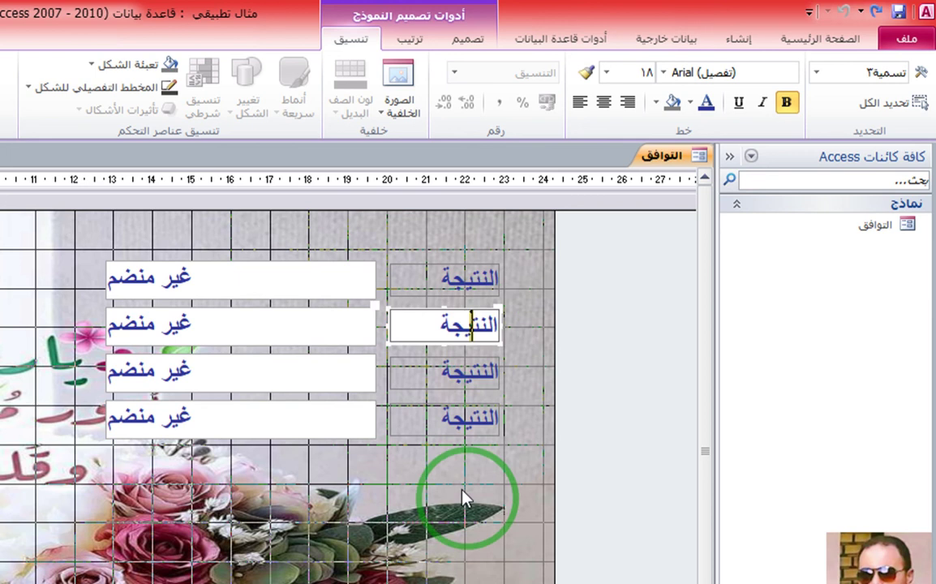
pyautogui.doubleClick(428, 324)
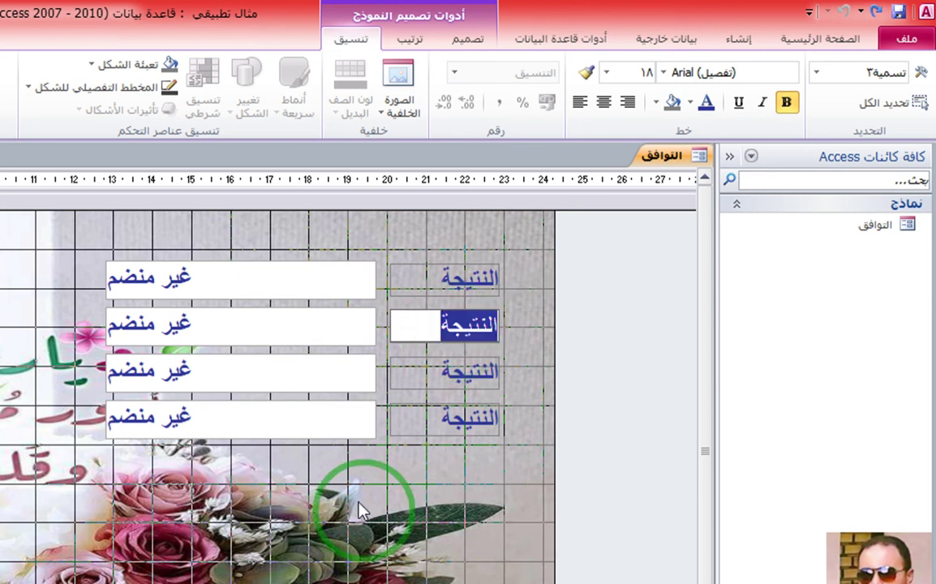
pyautogui.write('القيمة الاولي')
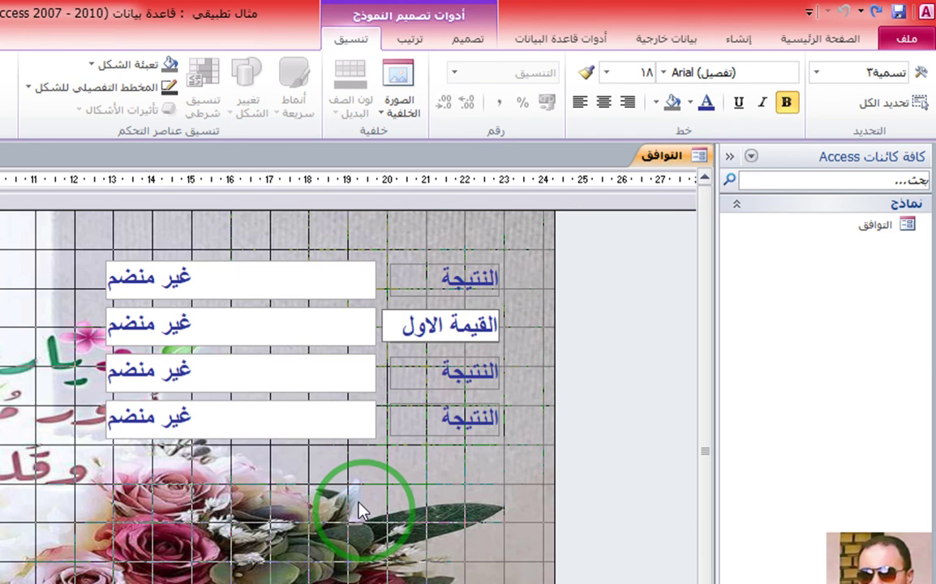
pyautogui.write('ى')
# Change the caption of the third row's label to القيمة الثانية
pyautogui.click(467, 387)
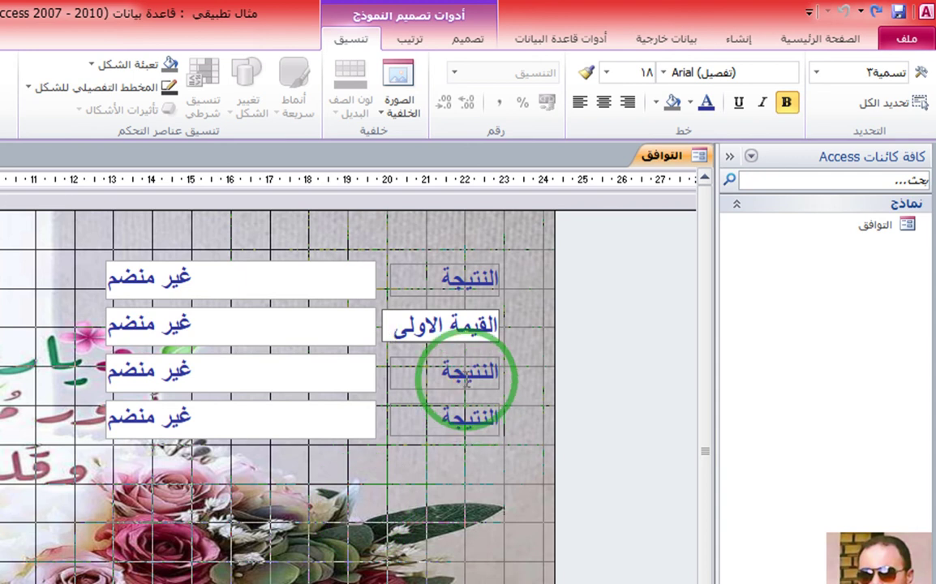
pyautogui.click(455, 375)
pyautogui.write('ا')
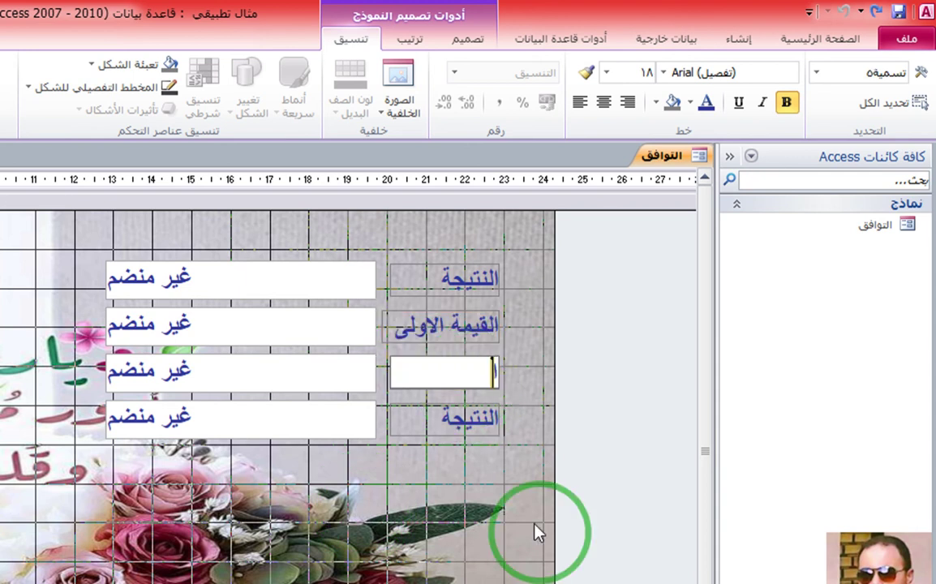
pyautogui.write('لقيمة الث')
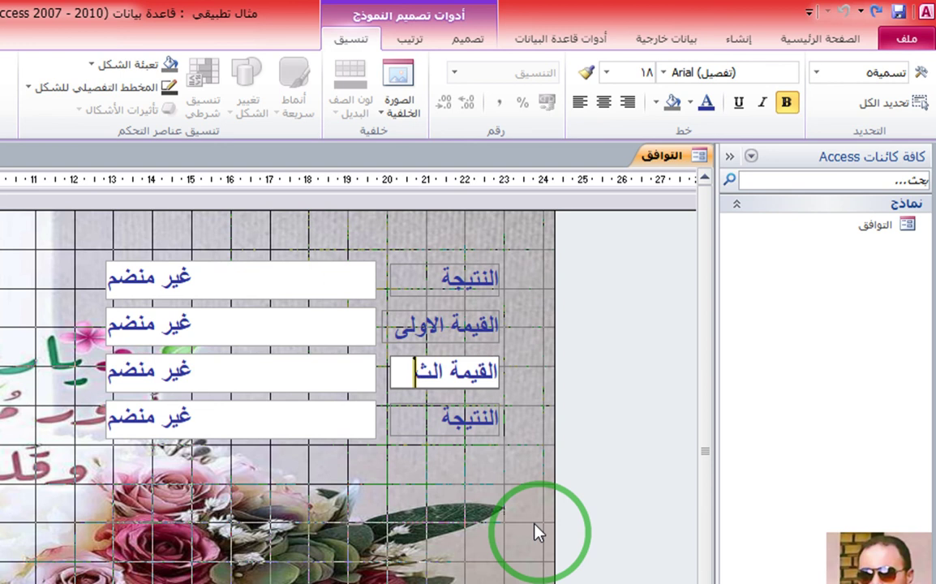
pyautogui.write('انية')
# Change the caption of the fourth row's label to القيمة الثالثة
pyautogui.click(447, 417)
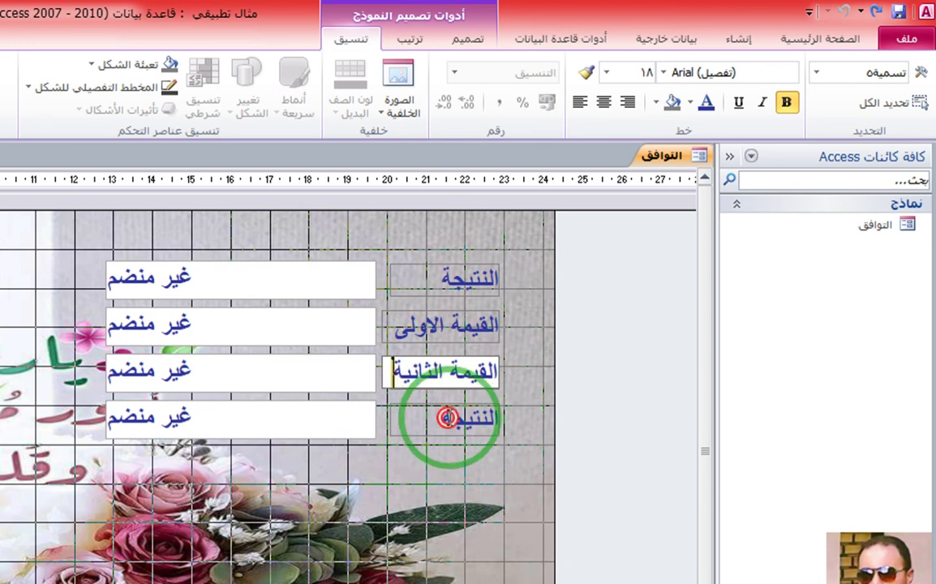
pyautogui.doubleClick(431, 417)
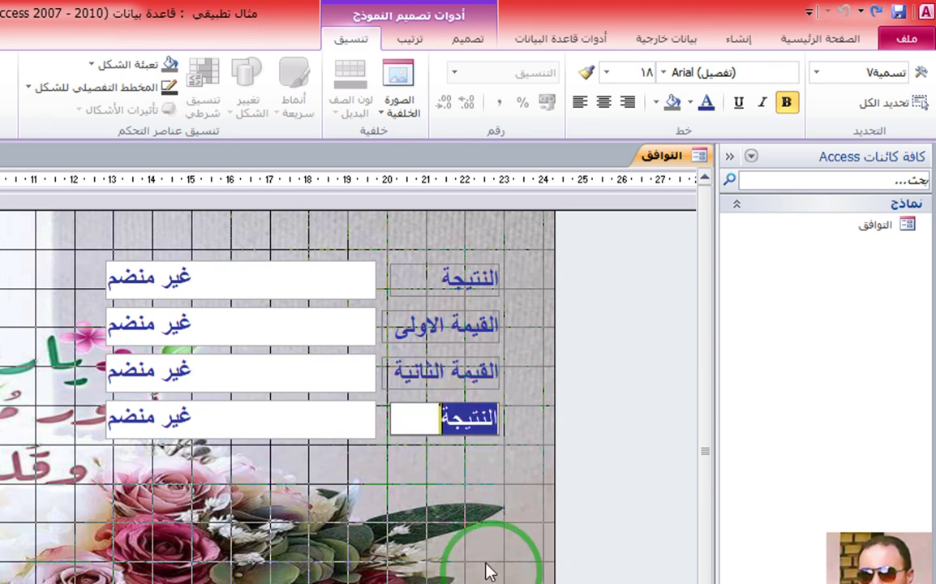
pyautogui.write('القمية')
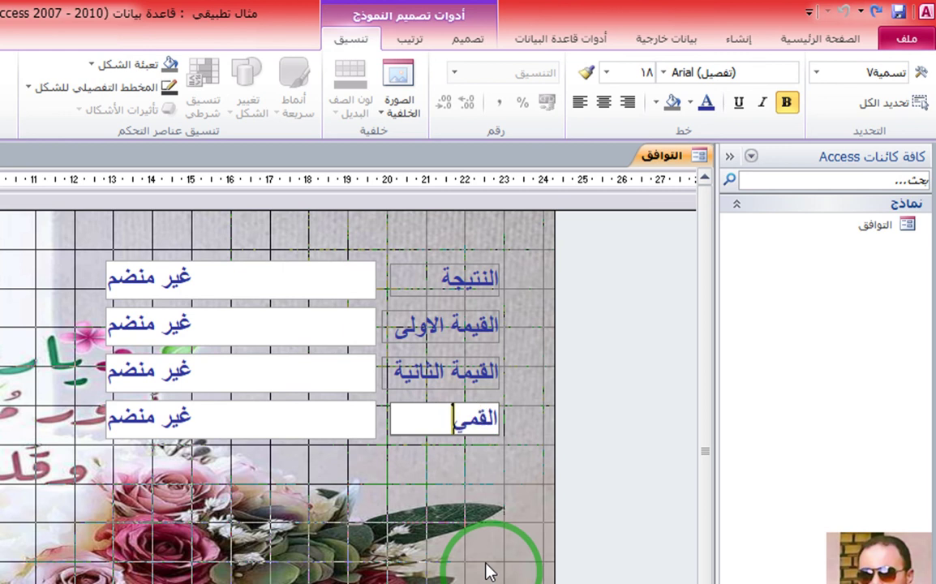
pyautogui.press('BackSpace')
pyautogui.press('BackSpace')
pyautogui.press('BackSpace')
pyautogui.write('يمة ال')
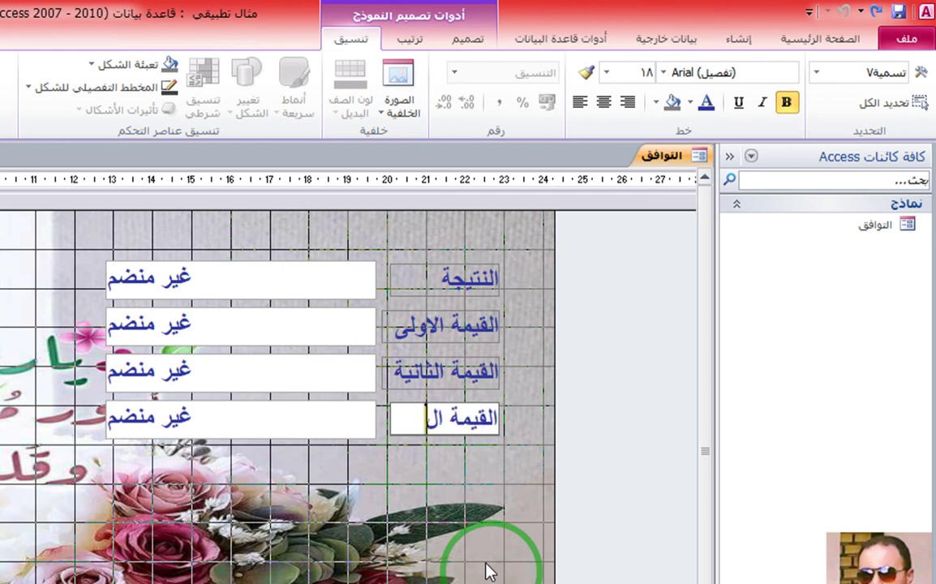
pyautogui.write('ثالثة')
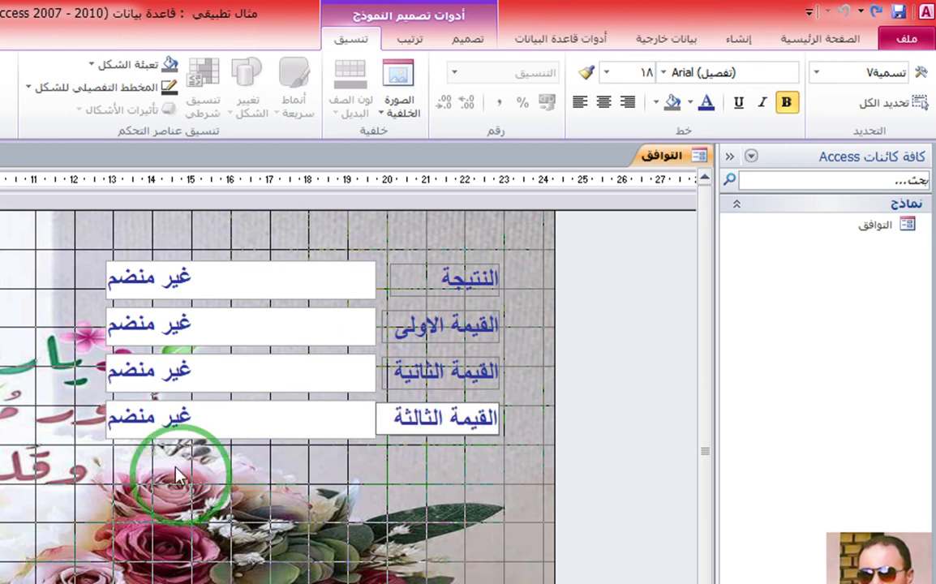
# Set the Name property of the text box beside the النتيجة label to txt1
pyautogui.click(230, 327)
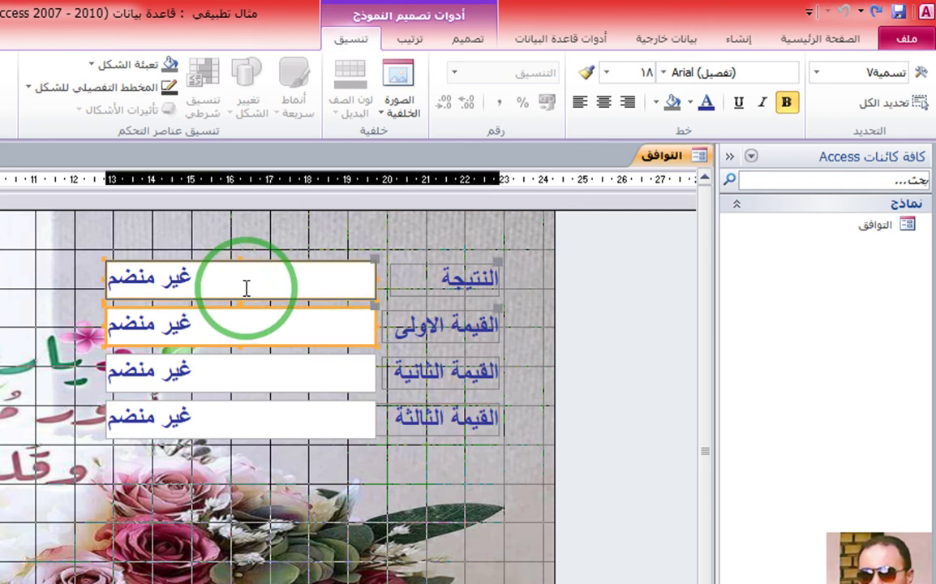
pyautogui.click(247, 288)
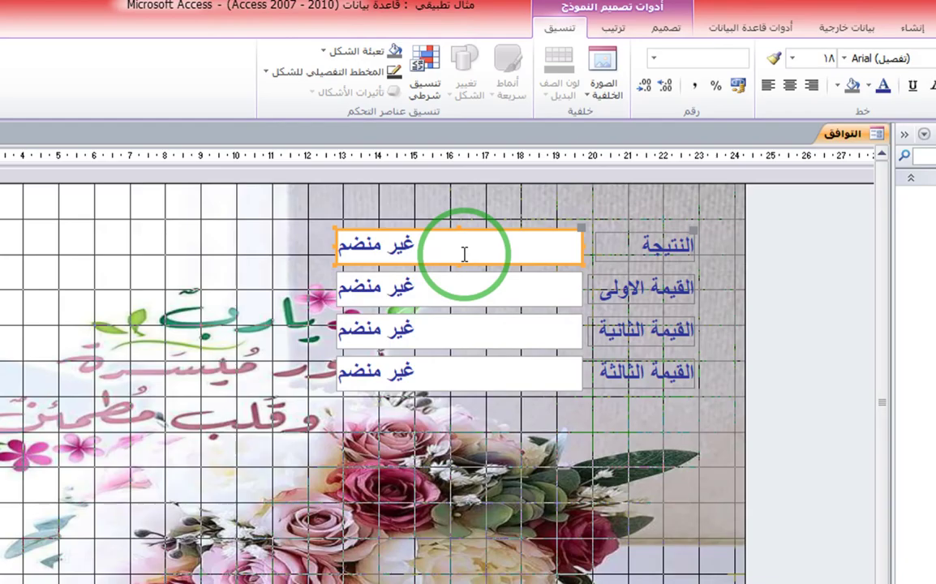
pyautogui.doubleClick(247, 288)
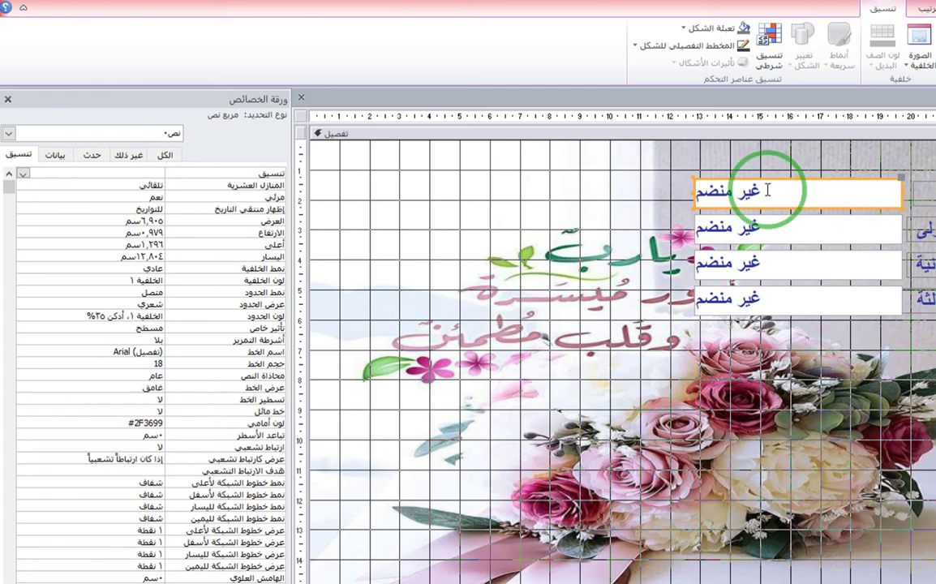
pyautogui.click(48, 158)
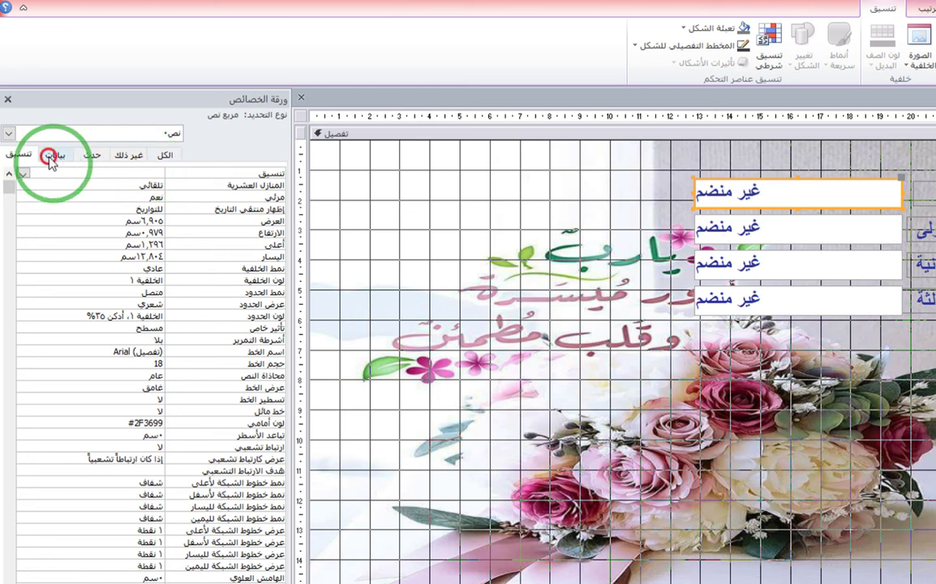
pyautogui.click(89, 158)
pyautogui.click(129, 154)
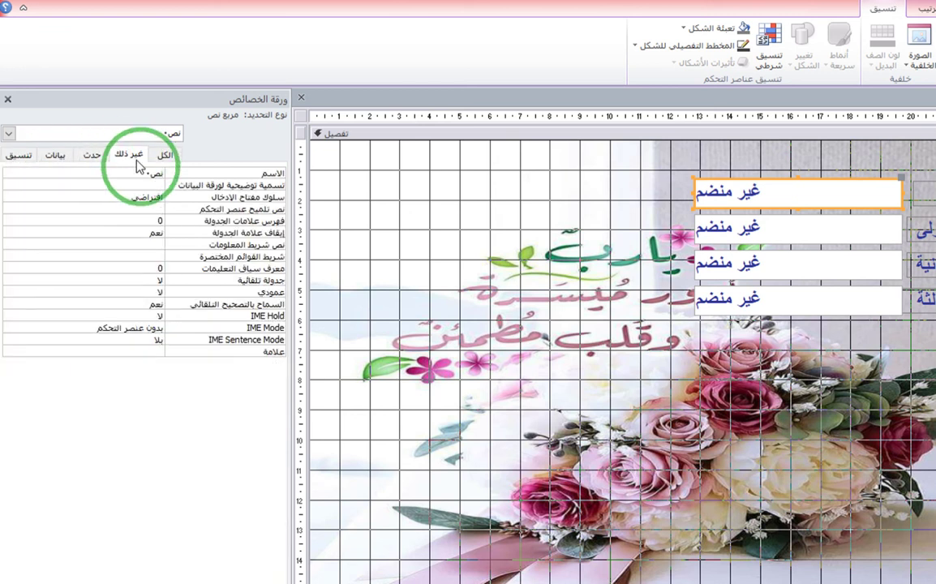
pyautogui.click(253, 173)
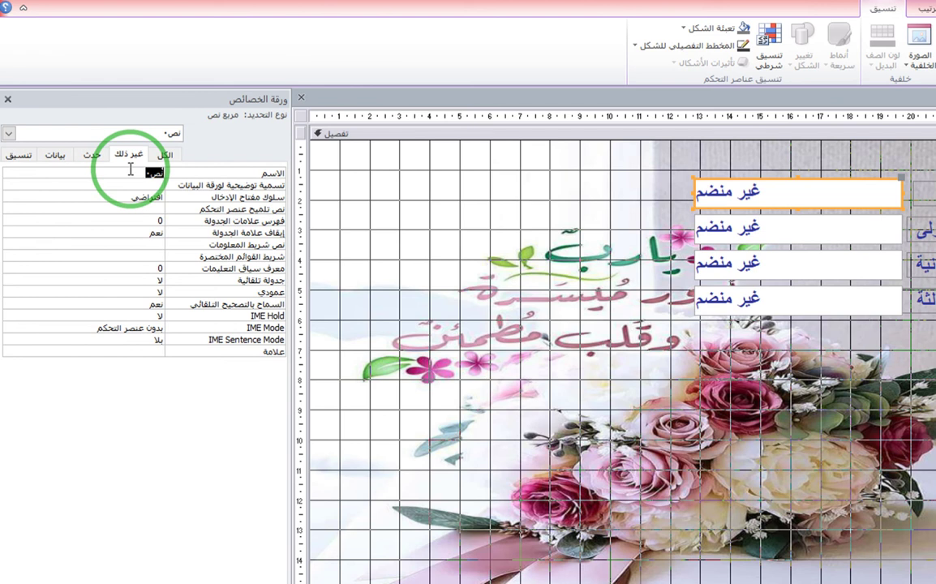
pyautogui.write('فف١')
pyautogui.press('BackSpace')
pyautogui.press('BackSpace')
pyautogui.write('txt1')
# Set the Name property of the القيمة الاولى text box to txt2
pyautogui.click(801, 226)
pyautogui.click(139, 173)
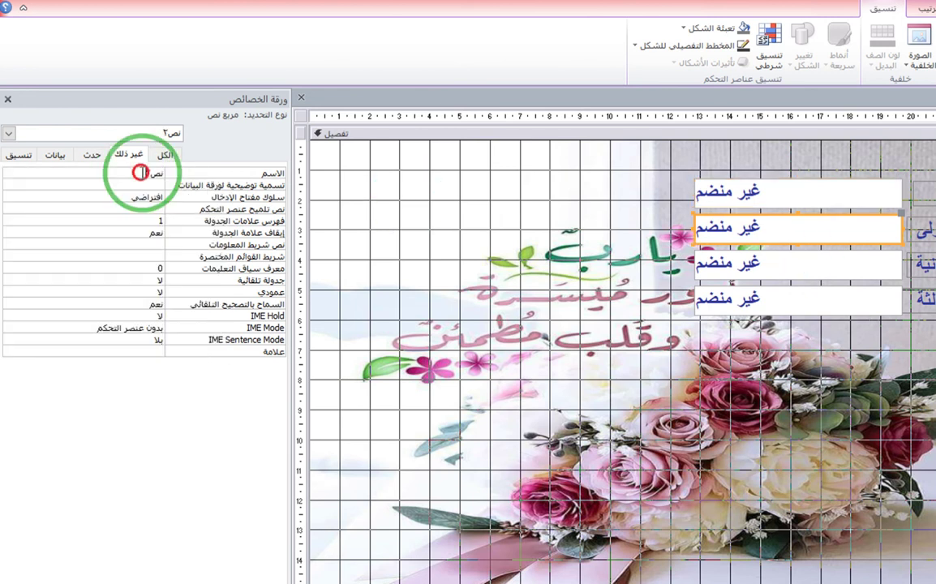
pyautogui.doubleClick(139, 173)
pyautogui.write('txt2')
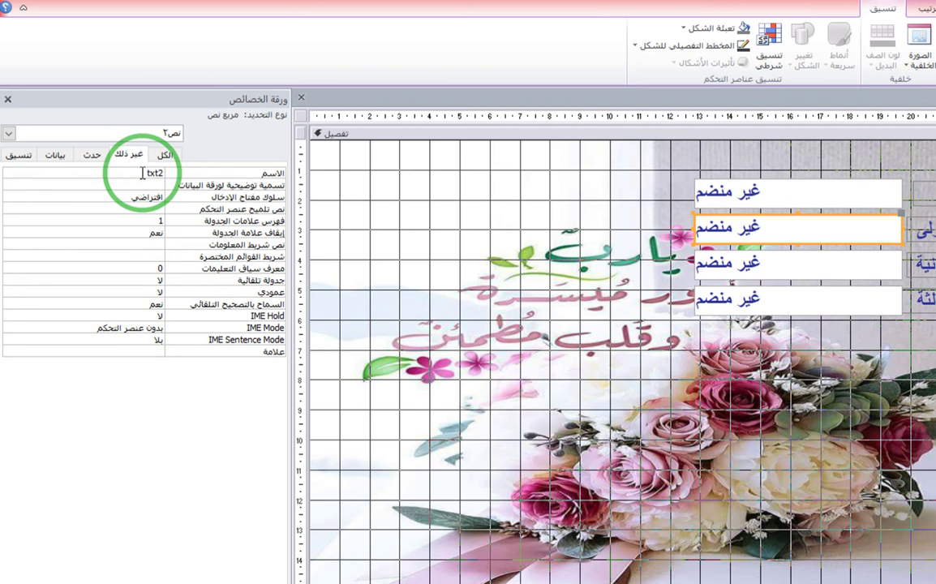
# Set the Name property of the القيمة الثانية text box to txt3
pyautogui.click(814, 275)
pyautogui.click(130, 176)
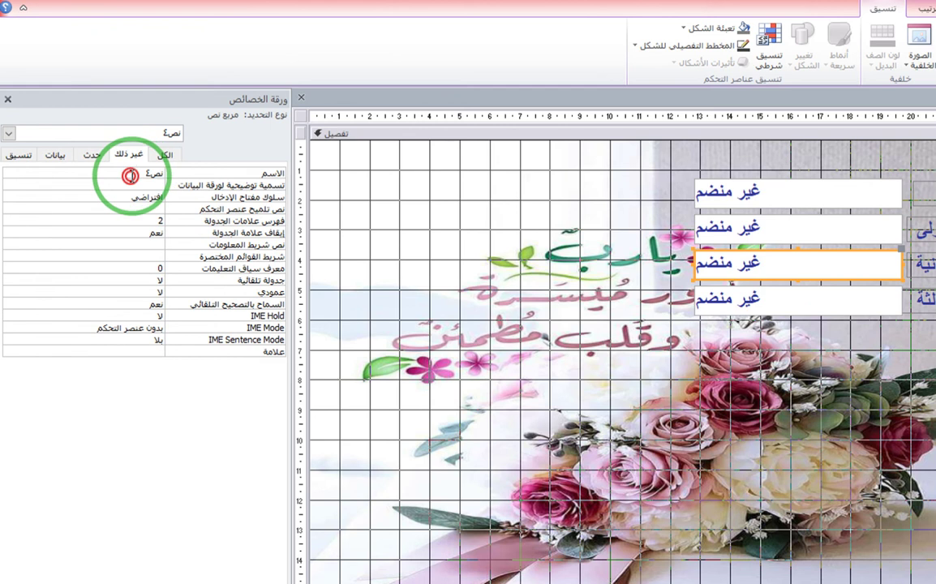
pyautogui.doubleClick(130, 175)
pyautogui.write('txt3')
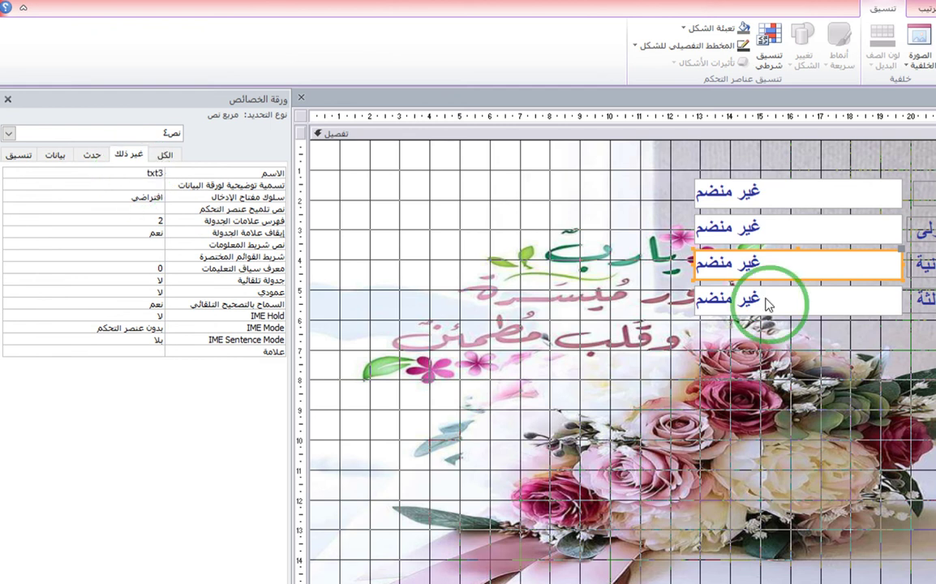
# Set the Name property of the القيمة الثالثة text box to txt4
pyautogui.click(767, 304)
pyautogui.click(127, 170)
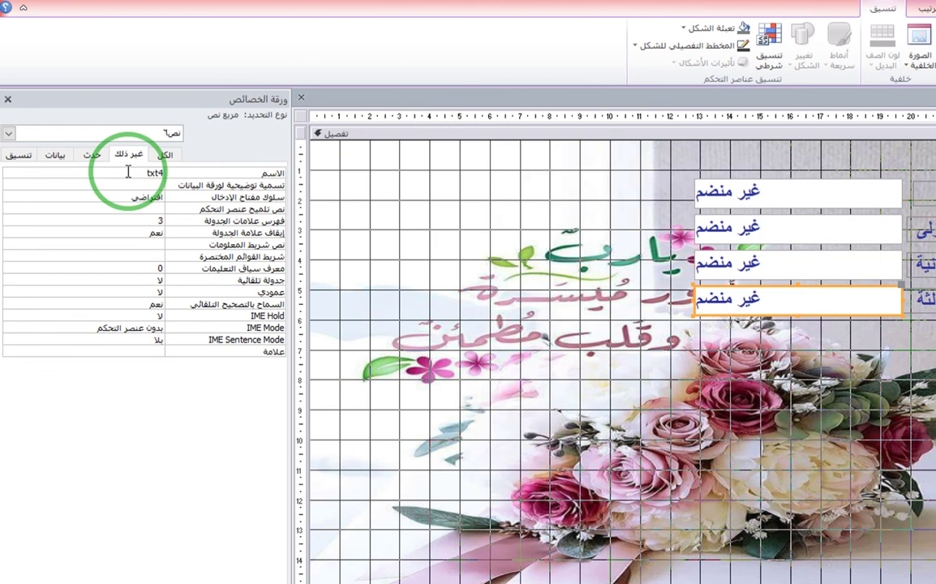
pyautogui.write('txt4')
pyautogui.click(759, 325)
# Check the Name property of each of the four text boxes in turn
pyautogui.click(794, 213)
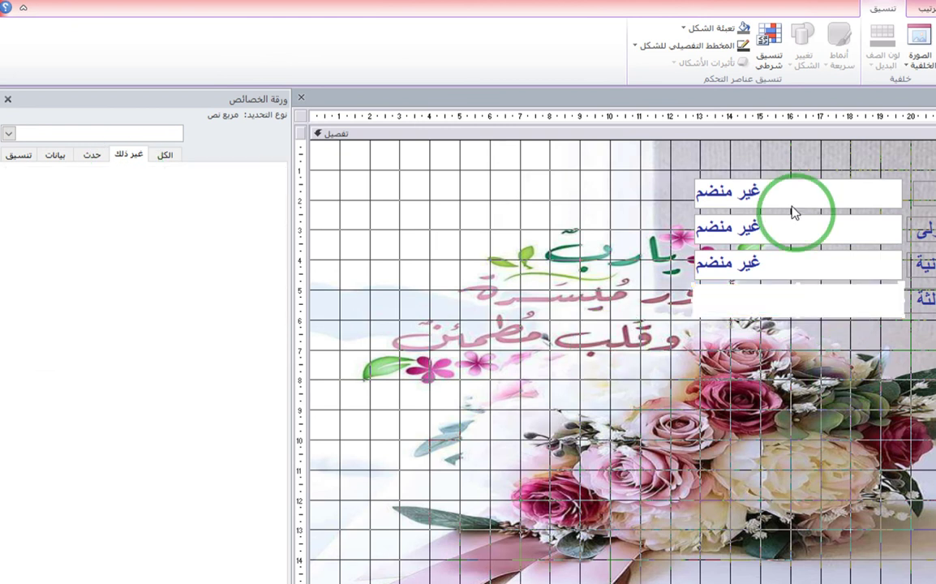
pyautogui.click(794, 198)
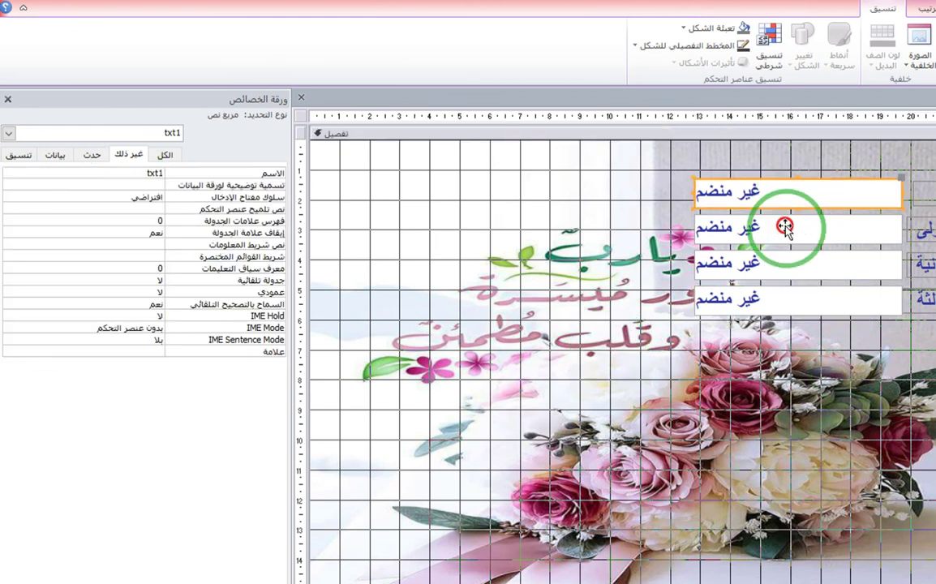
pyautogui.click(785, 228)
pyautogui.click(784, 264)
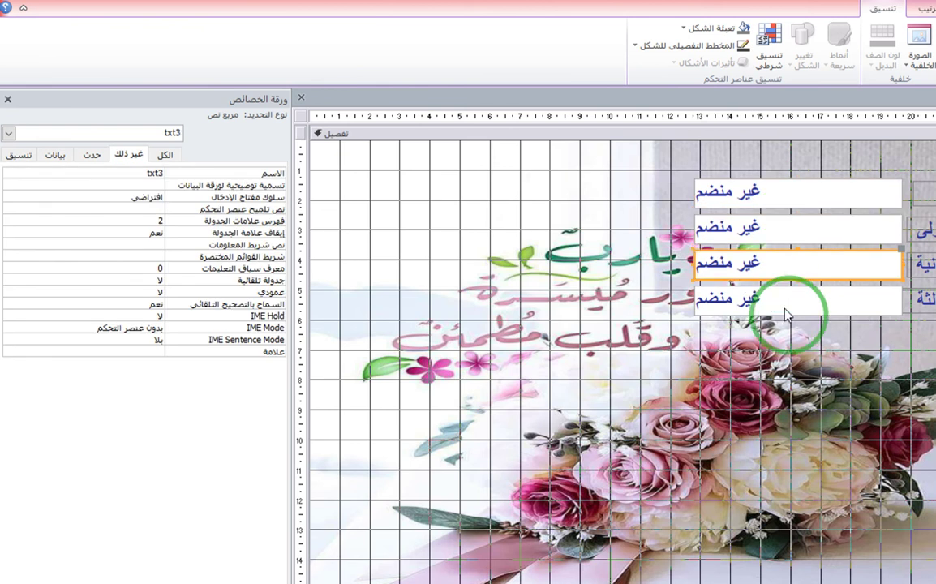
pyautogui.click(781, 302)
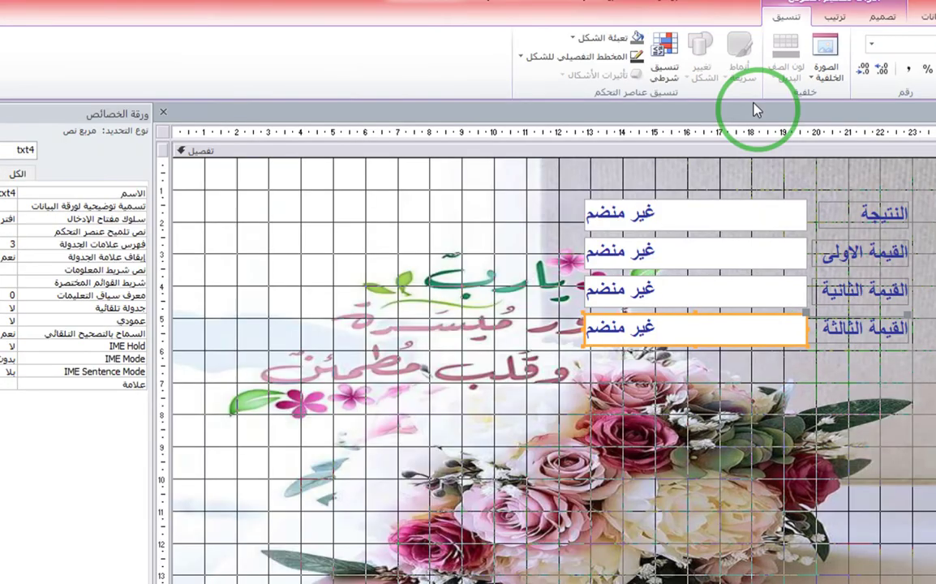
# Close the property sheet and fill the القيمة الثالثة text box's background with the lightest blue theme colour
pyautogui.press('F4')
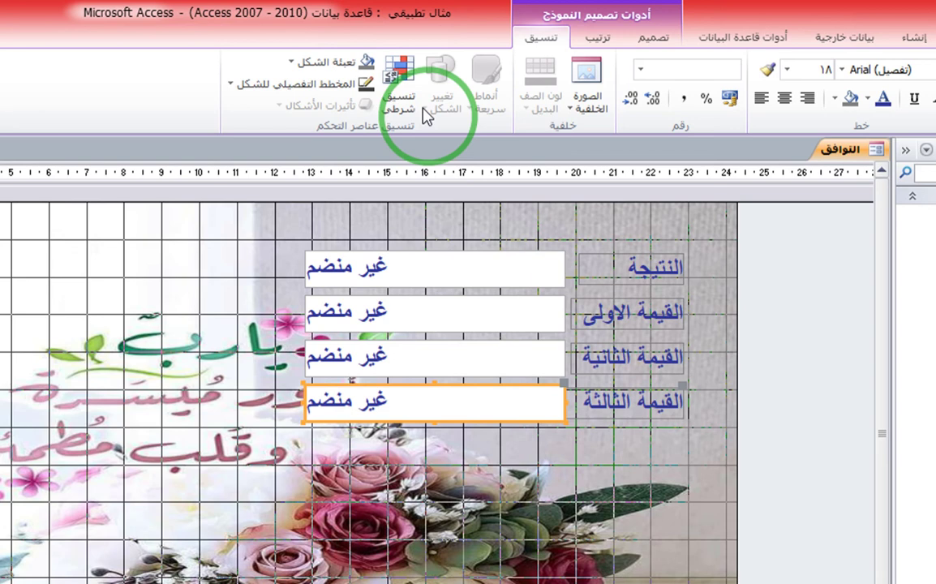
pyautogui.click(835, 98)
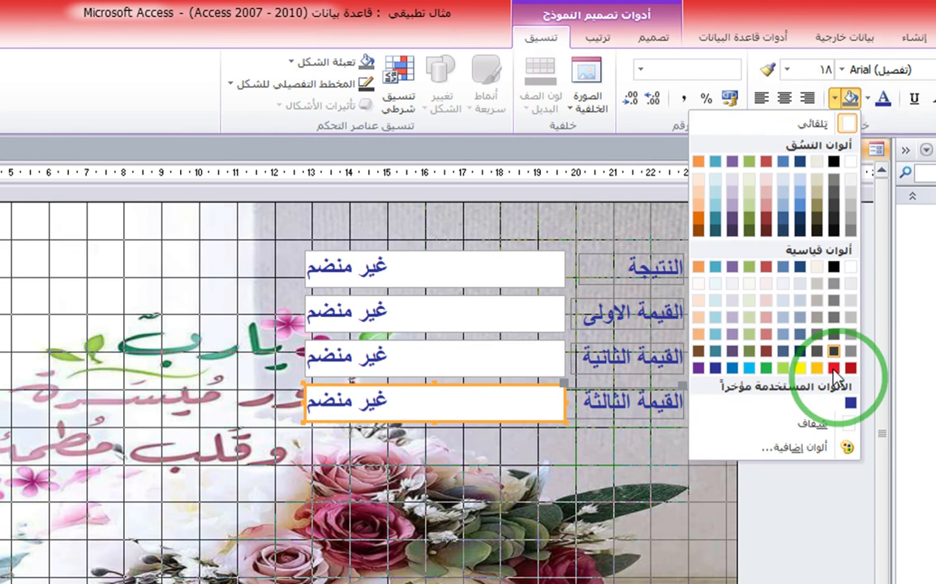
pyautogui.click(800, 178)
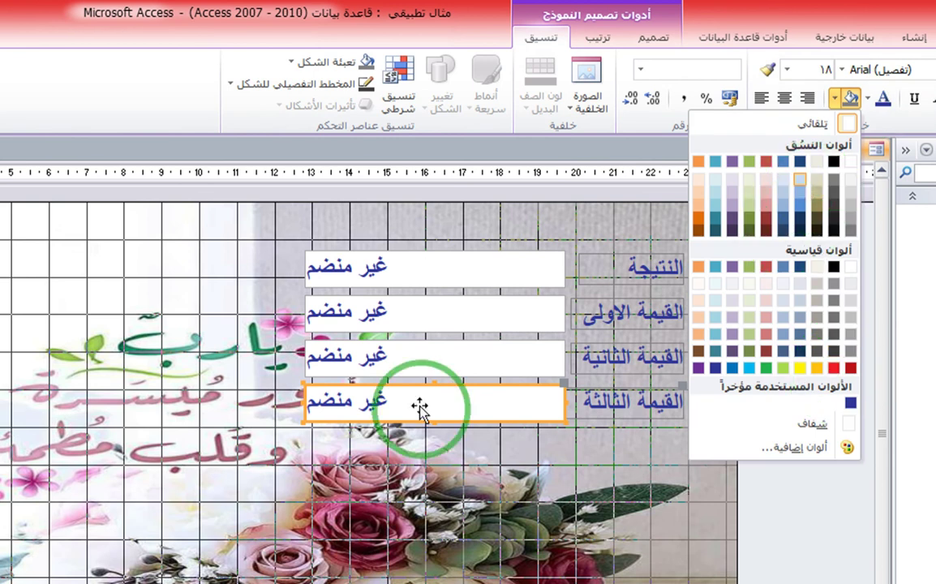
# Fill the القيمة الثانية text box's background with the lightest red theme colour
pyautogui.click(446, 357)
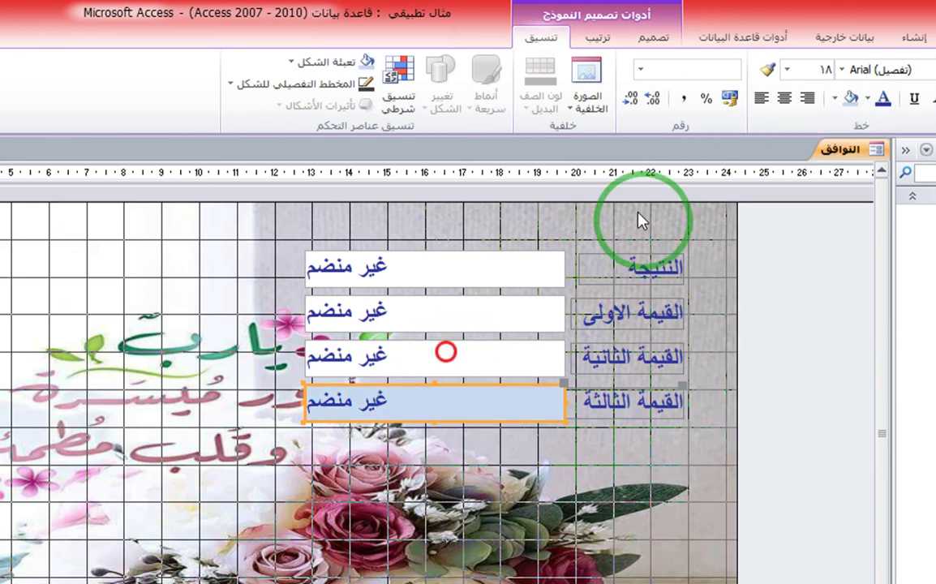
pyautogui.click(835, 98)
pyautogui.click(765, 180)
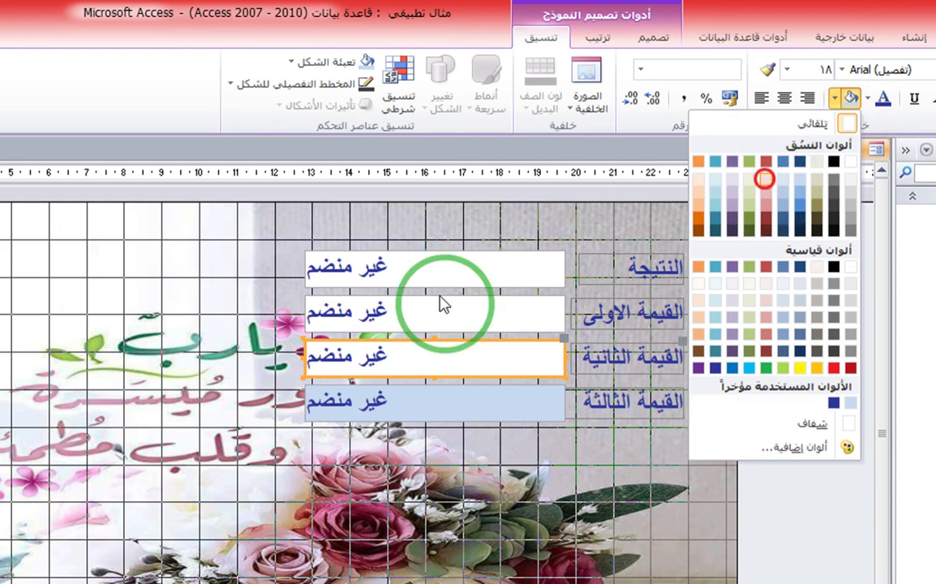
# Fill the القيمة الاولى text box's background with the lightest olive green theme colour
pyautogui.click(436, 307)
pyautogui.click(835, 98)
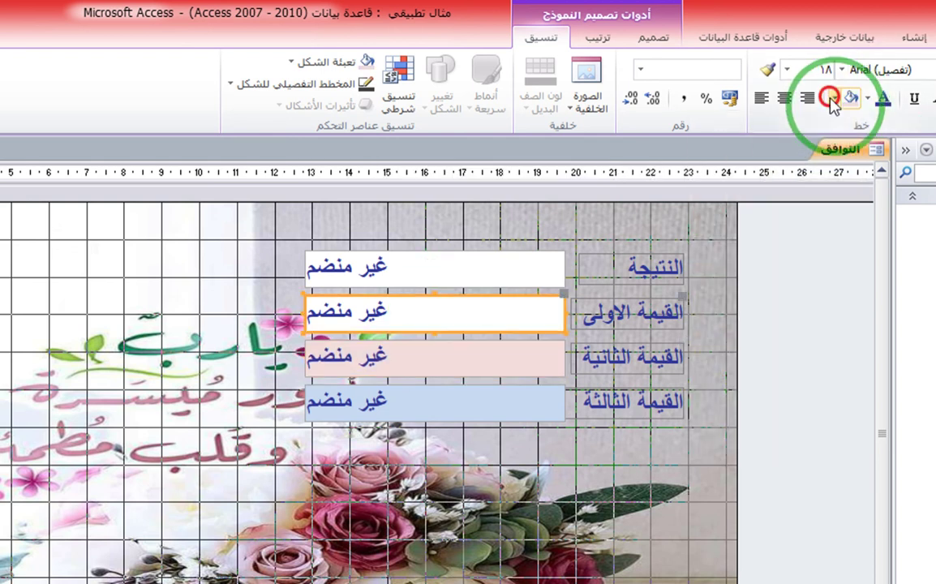
pyautogui.click(751, 190)
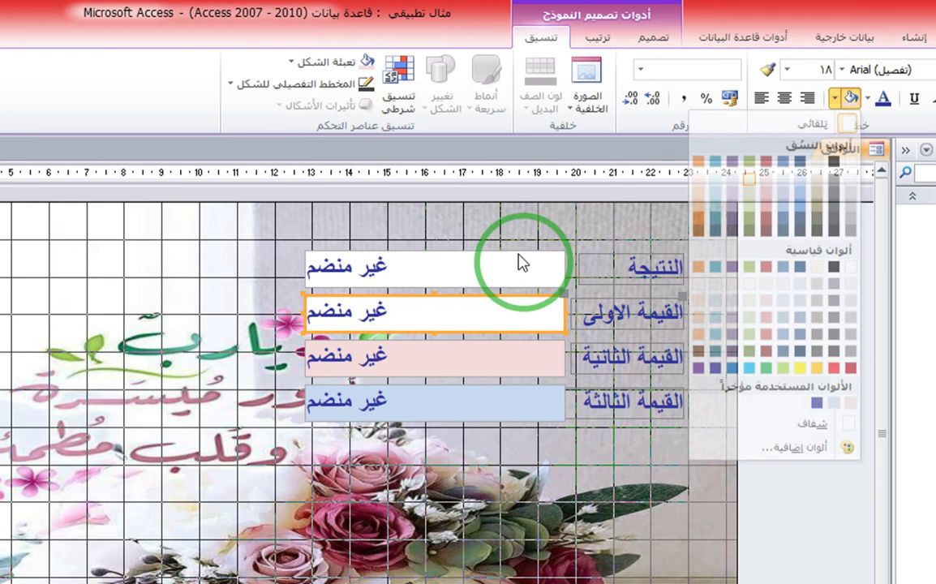
# Fill the النتيجة text box's background with standard bright yellow and deselect it
pyautogui.click(835, 98)
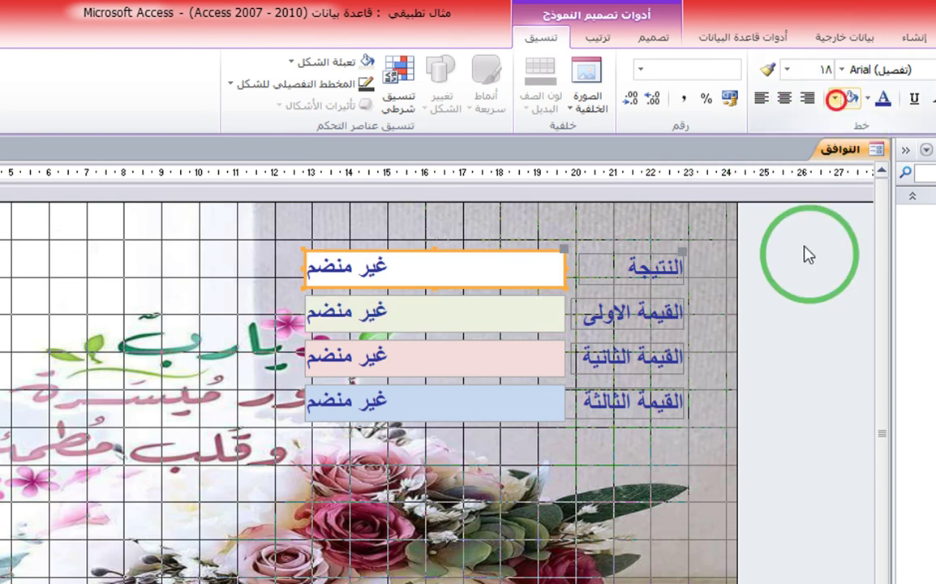
pyautogui.click(800, 368)
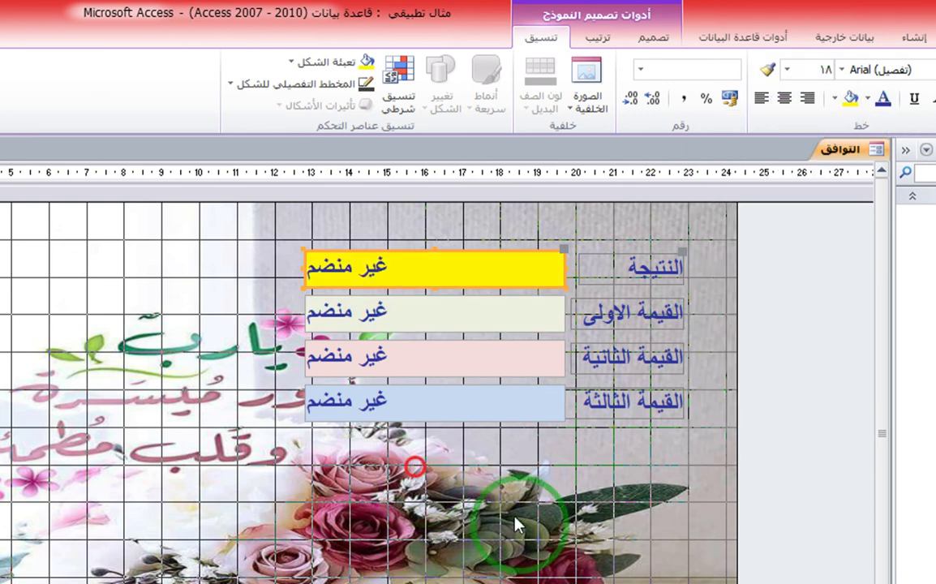
pyautogui.click(554, 503)
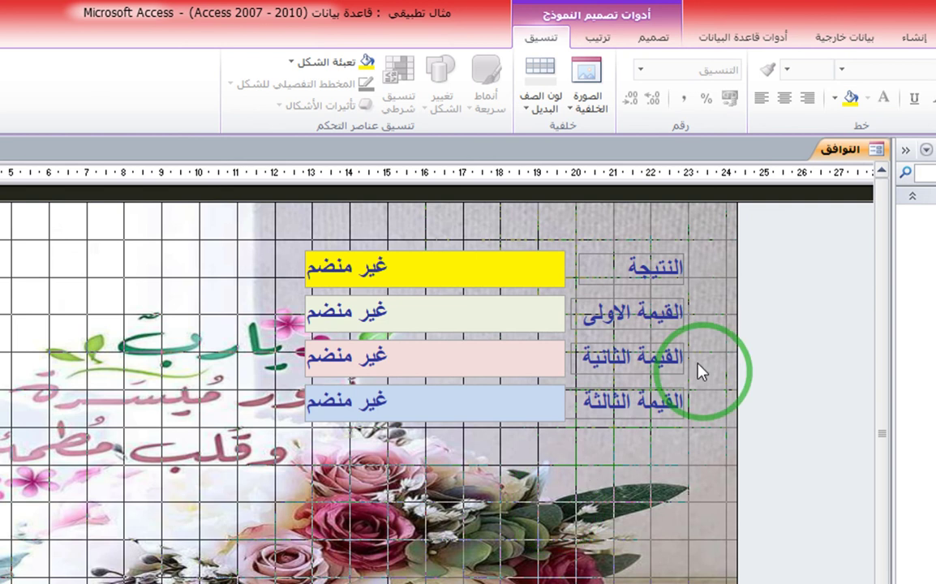
# Move the three القيمة text boxes and their labels together about 1.7 cm down, leaving a gap below the النتيجة row
pyautogui.moveTo(713, 303); pyautogui.dragTo(199, 383)
pyautogui.moveTo(545, 334); pyautogui.dragTo(539, 397)
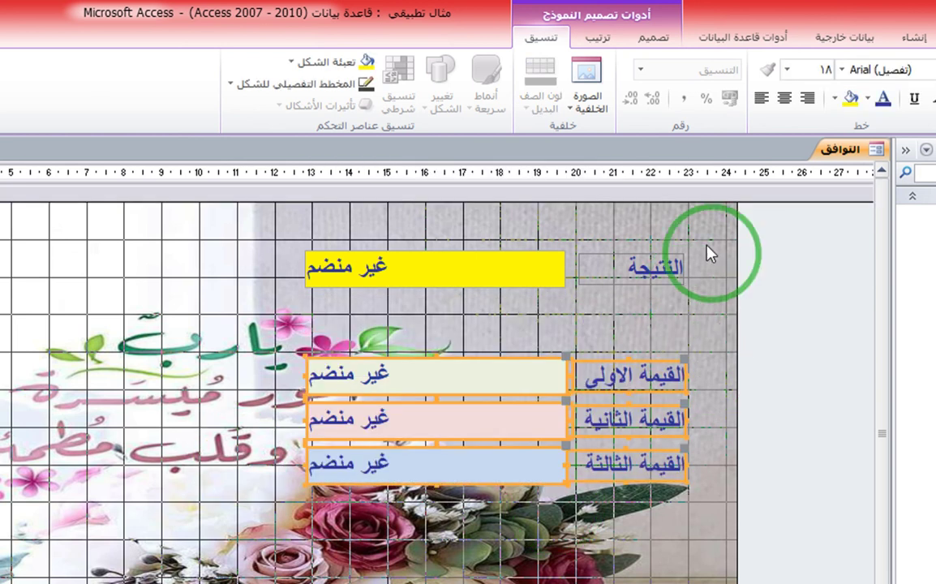
pyautogui.click(530, 271)
pyautogui.moveTo(345, 527); pyautogui.dragTo(424, 332)
pyautogui.keyDown('shift'); pyautogui.click(442, 430); pyautogui.keyUp('shift')
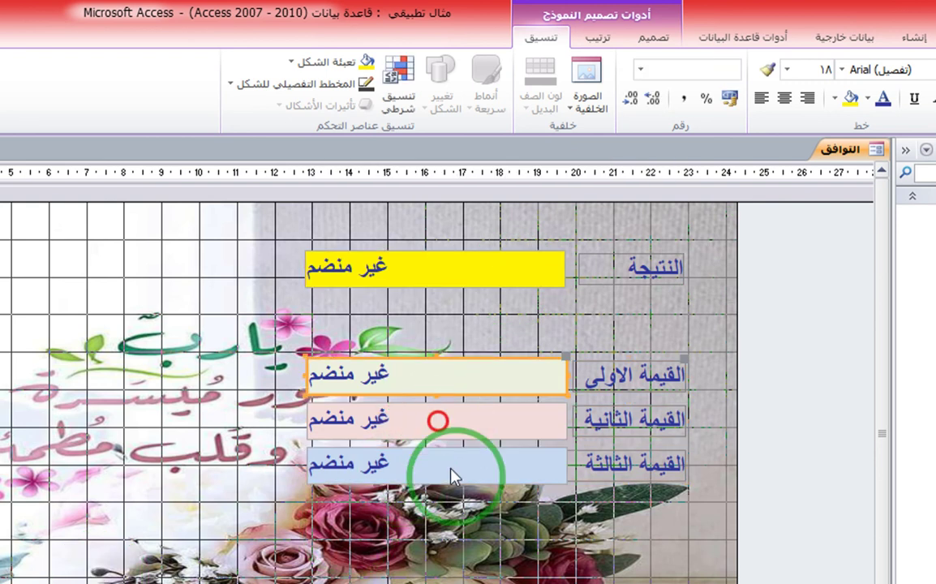
pyautogui.keyDown('shift'); pyautogui.click(444, 377); pyautogui.keyUp('shift')
pyautogui.click(439, 416)
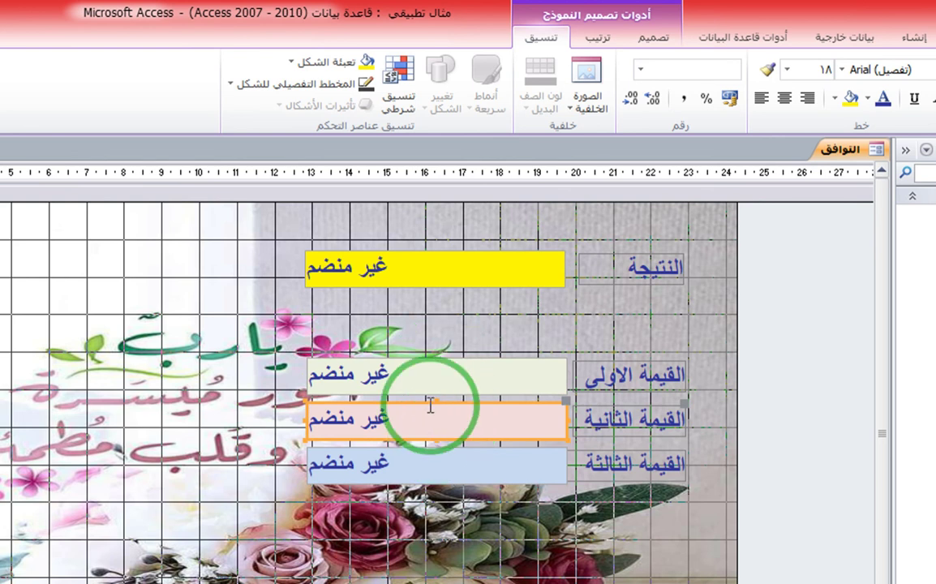
pyautogui.click(442, 464)
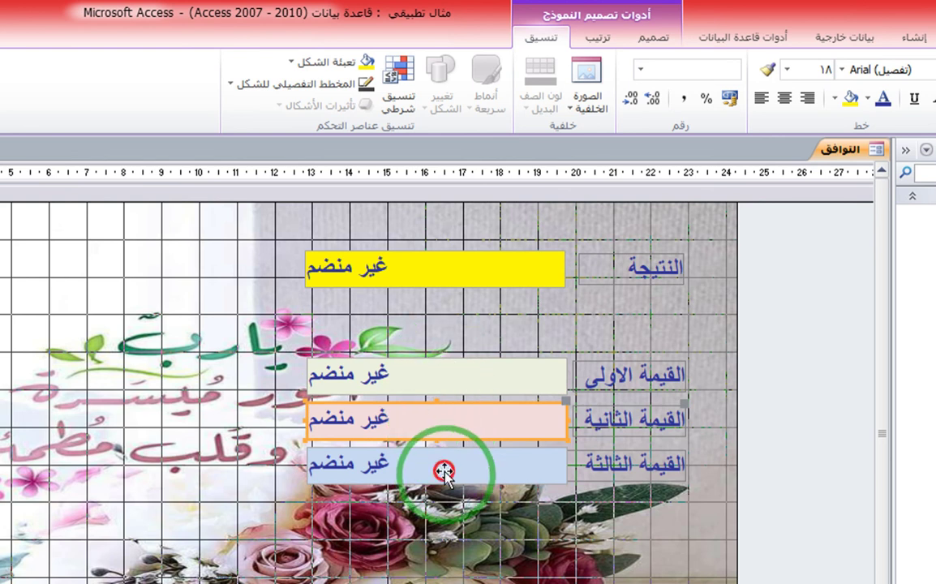
pyautogui.click(446, 375)
pyautogui.click(424, 268)
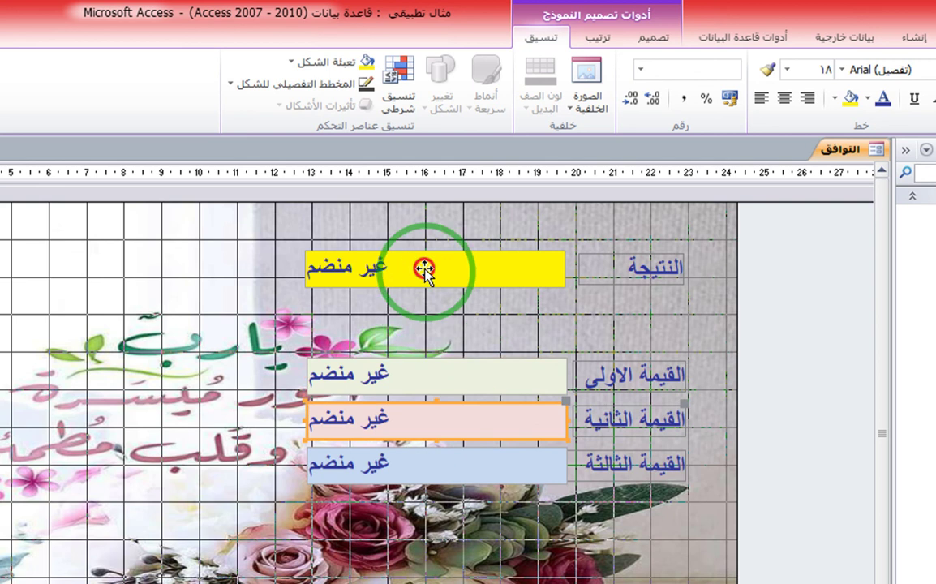